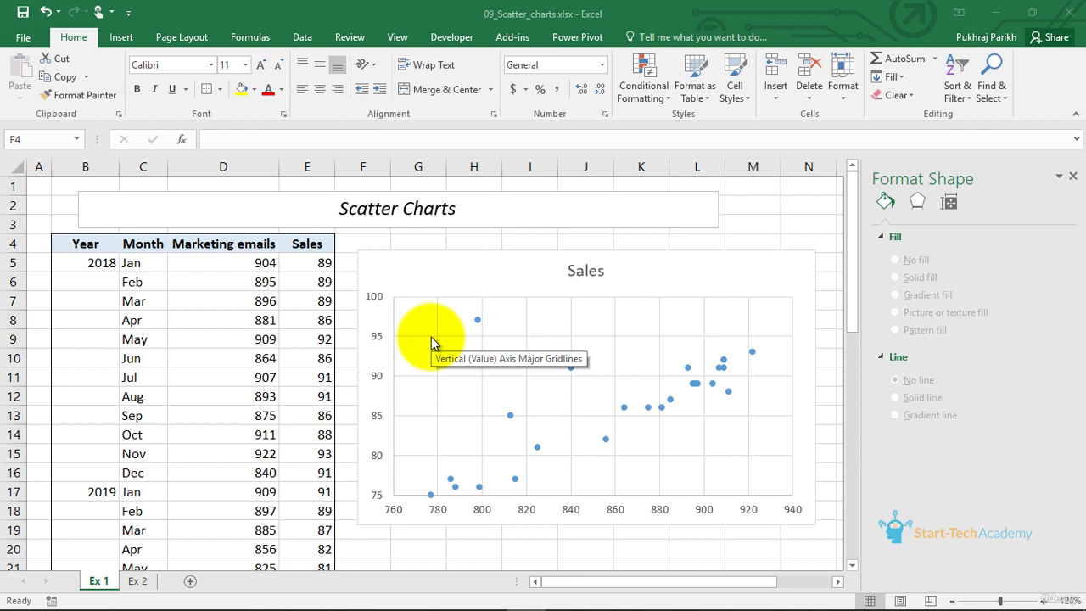
Delete the existing Sales scatter chart and select the Marketing emails and Sales columns with their headers, D4:E28
left_click(686, 261)
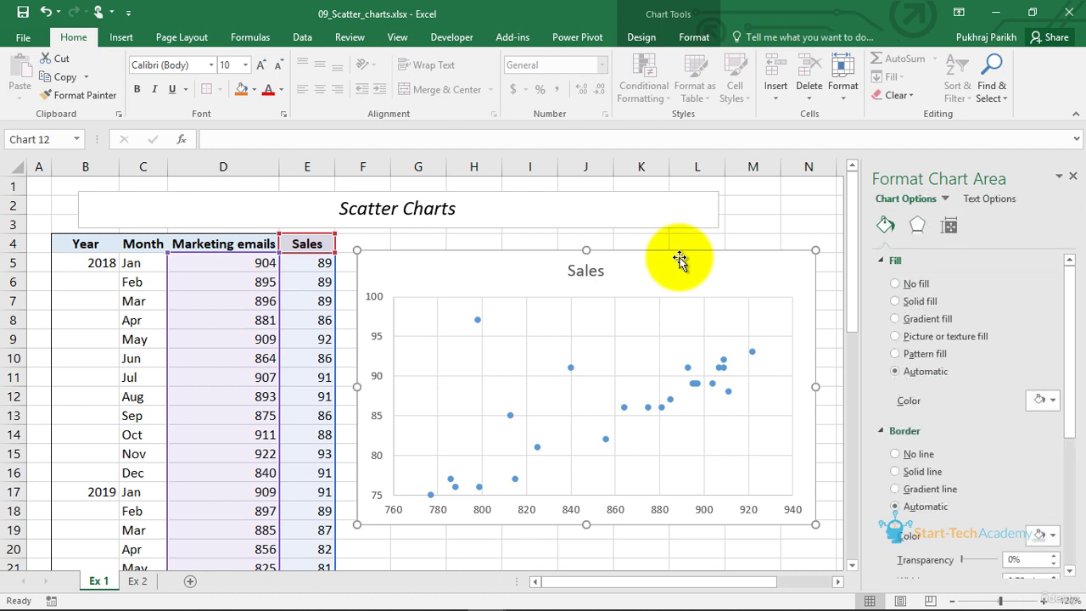
key("Delete")
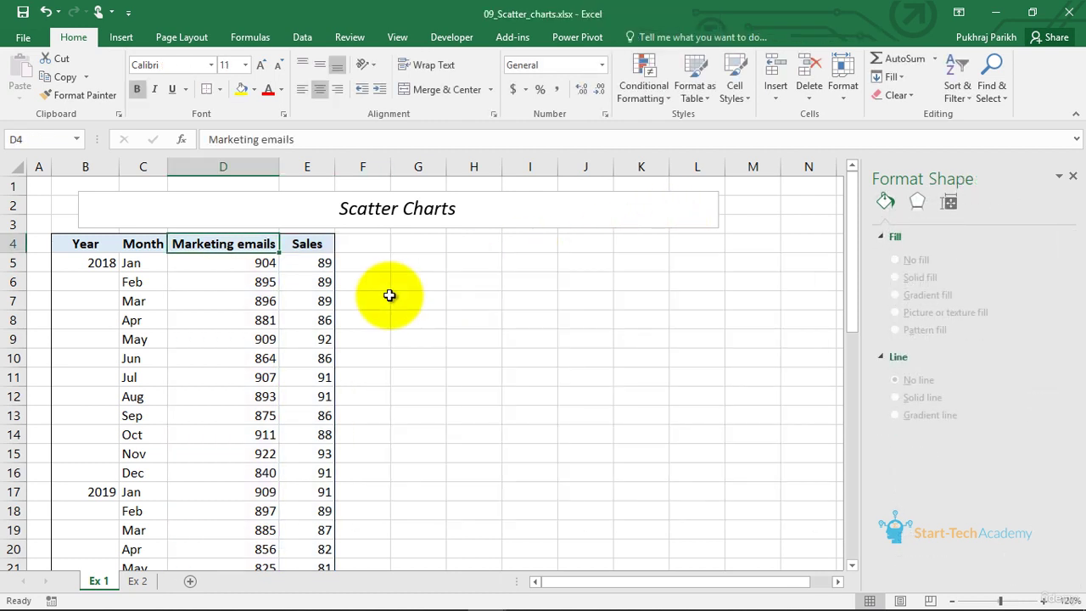
key("shift+Right")
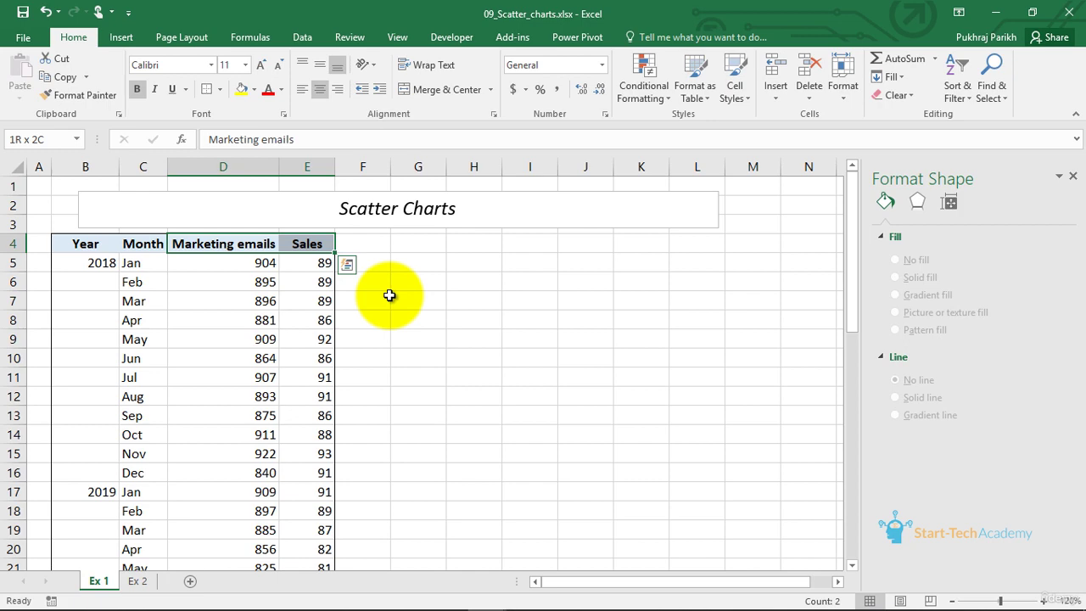
key("shift+Down")
key("shift+Down")
key("shift+Down")
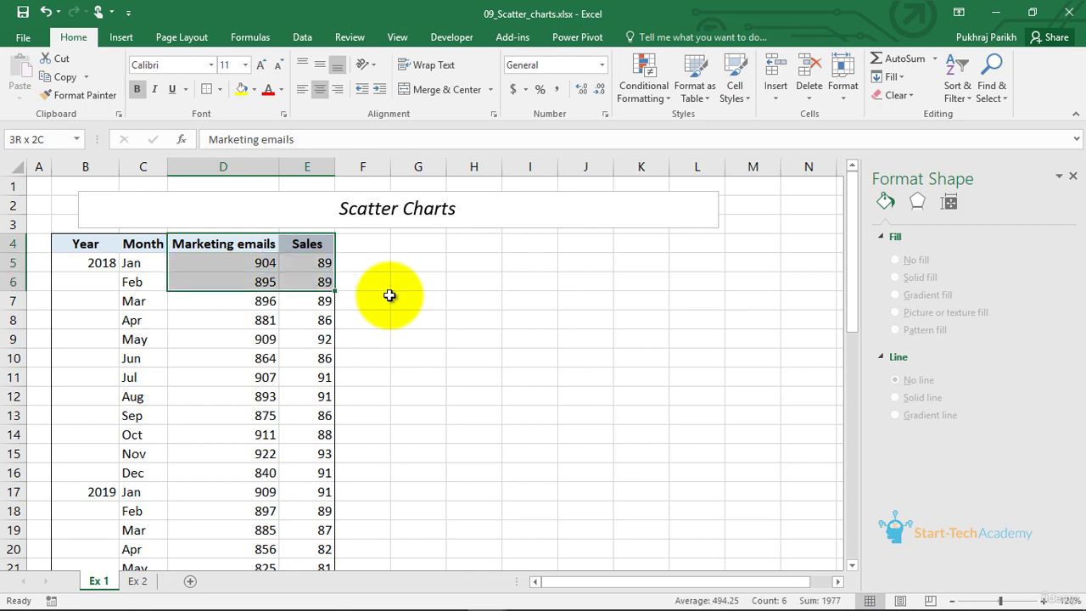
key("ctrl+shift+Down")
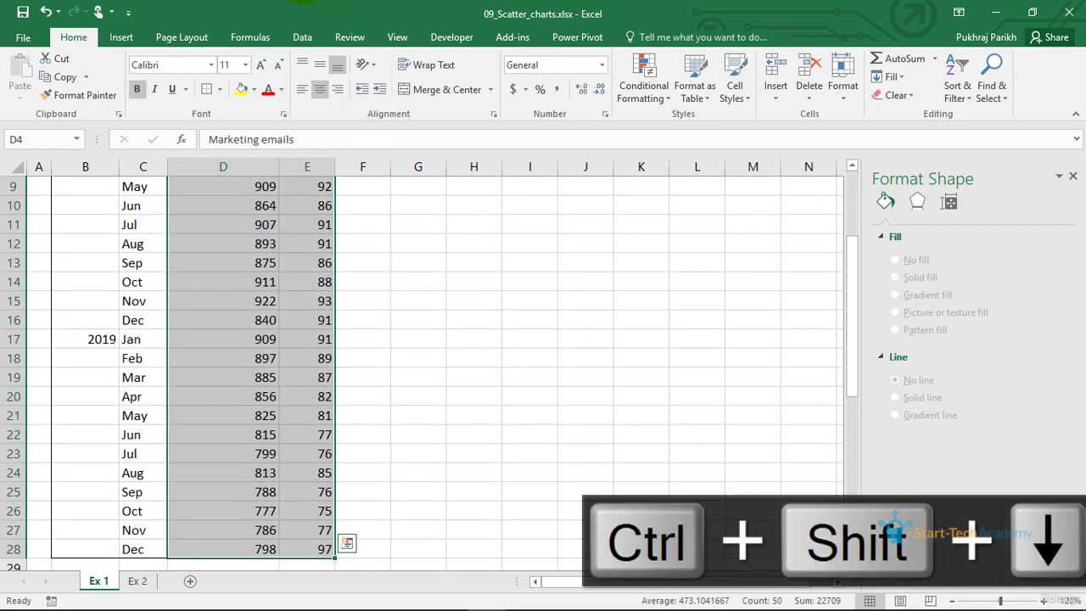
Insert the recommended Scatter chart from the selected data and place it beside the top rows of the table
left_click(121, 38)
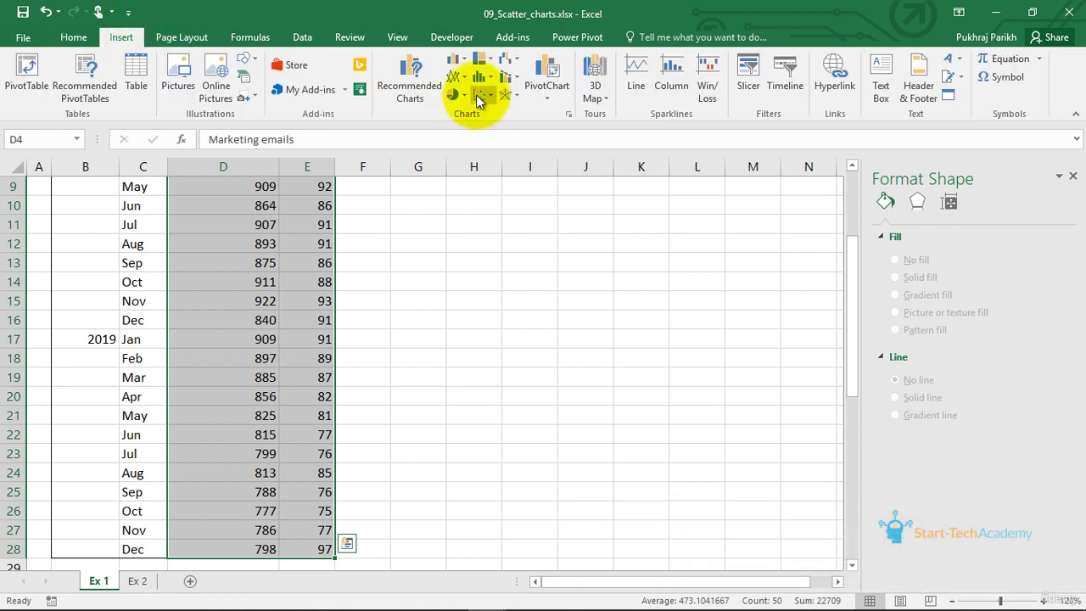
left_click(428, 98)
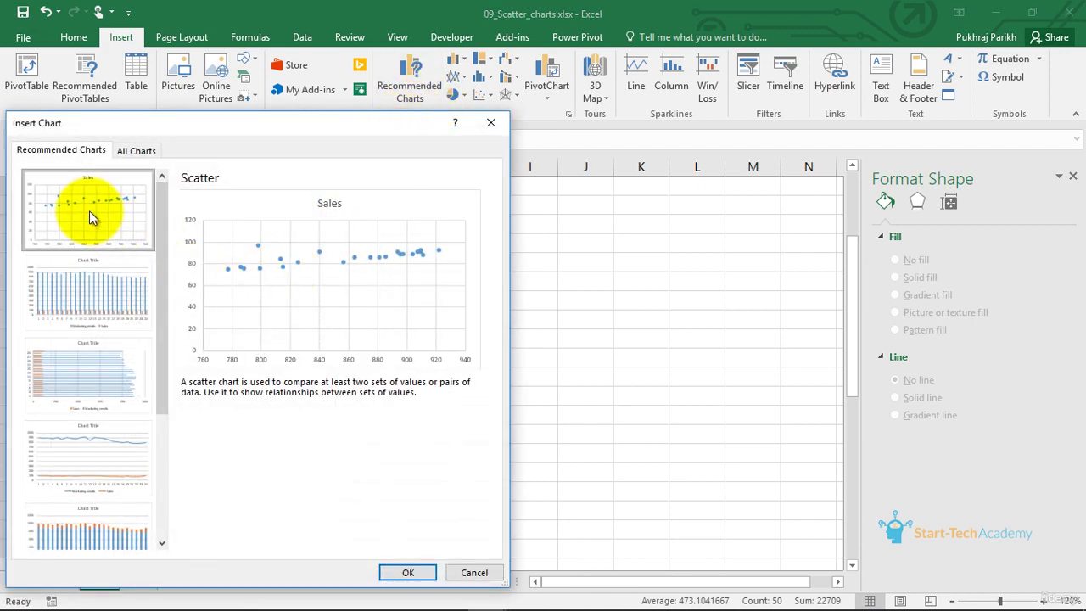
left_click(408, 569)
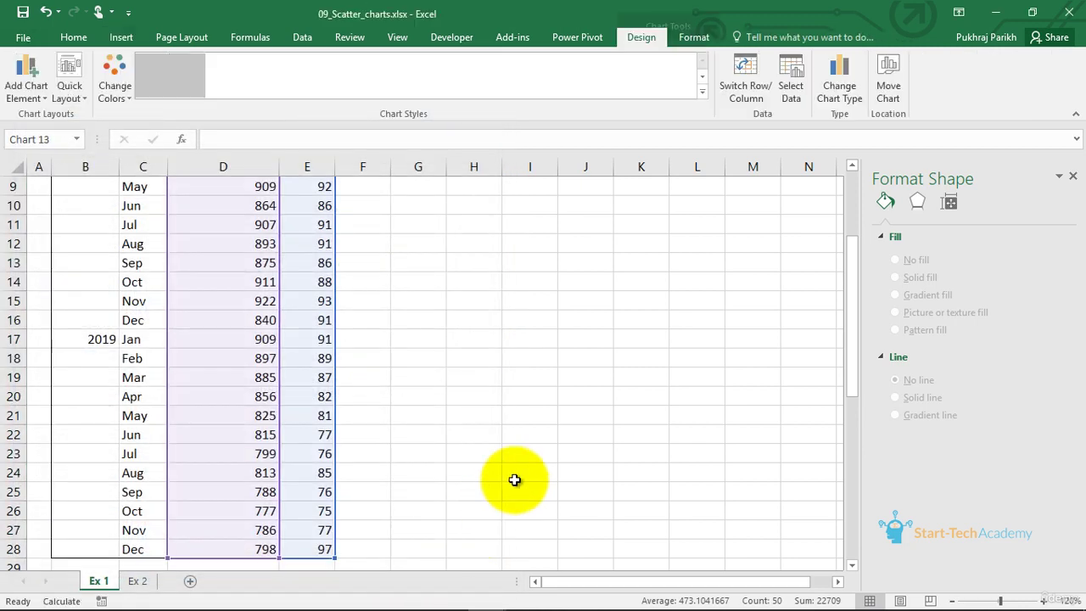
left_click_drag(525, 268, 656, 263)
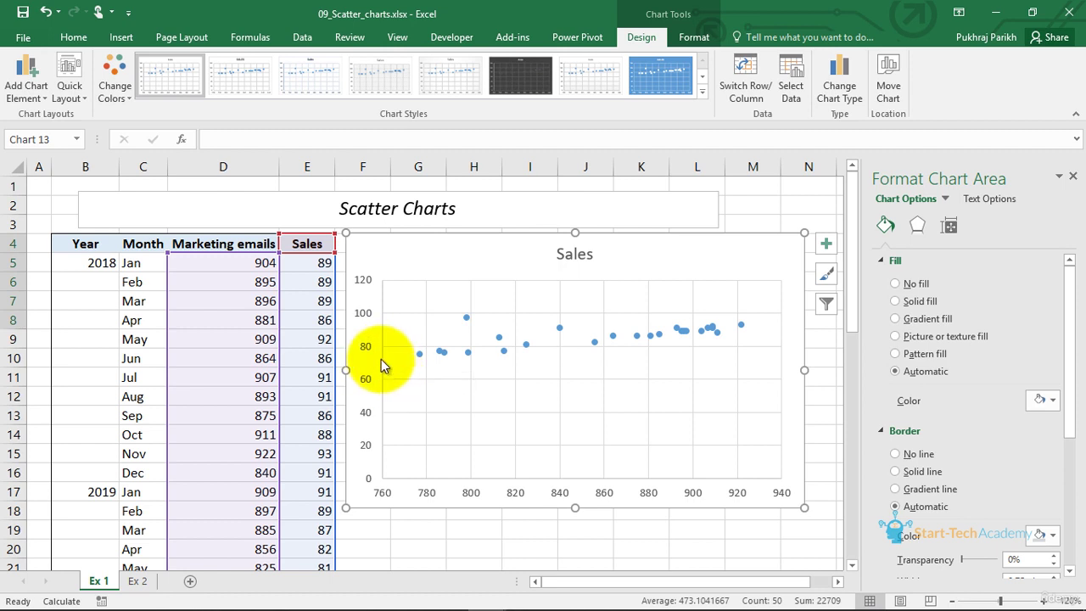
Set the minimum bound of the chart's vertical axis to 75
left_click(367, 383)
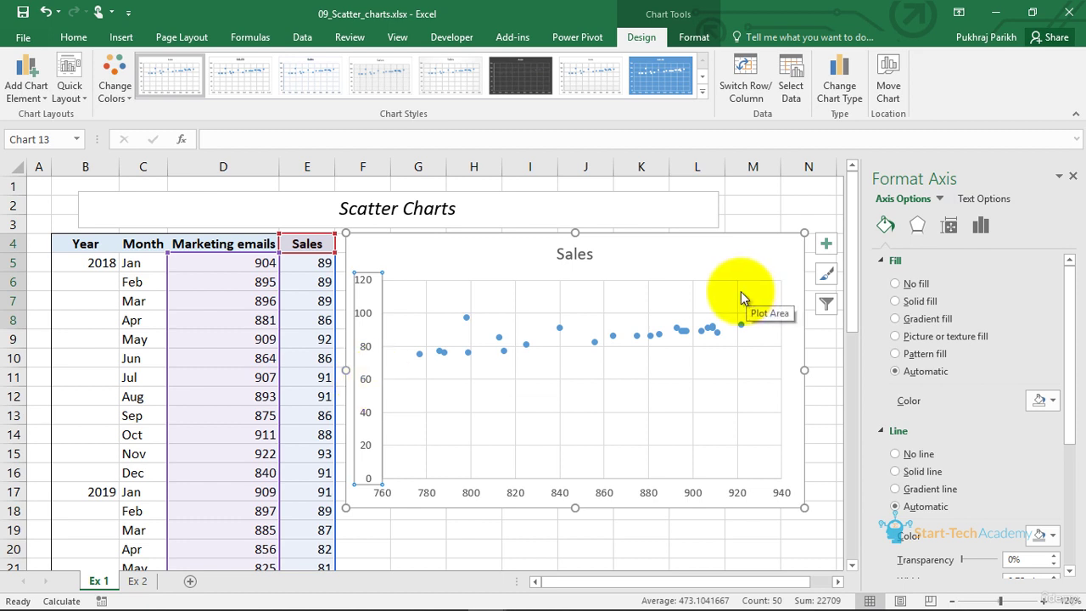
right_click(367, 345)
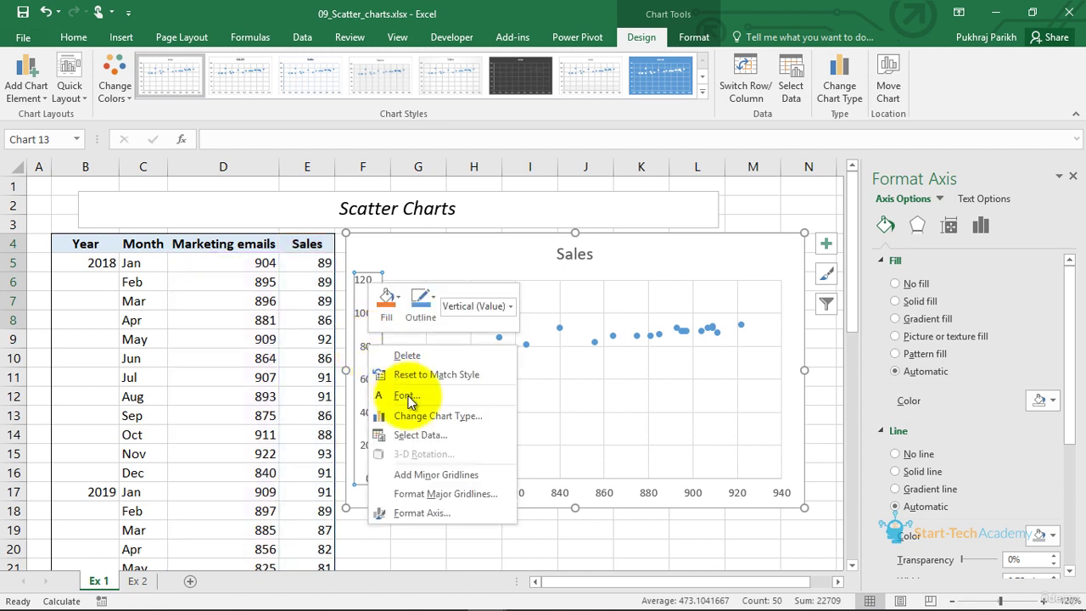
left_click(427, 513)
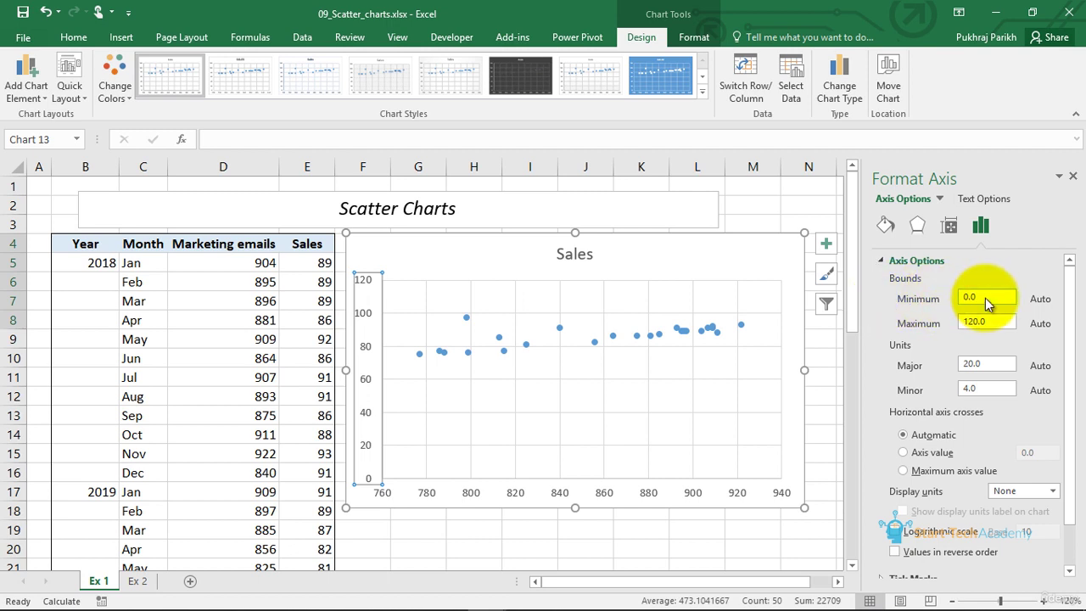
left_click_drag(986, 298, 925, 303)
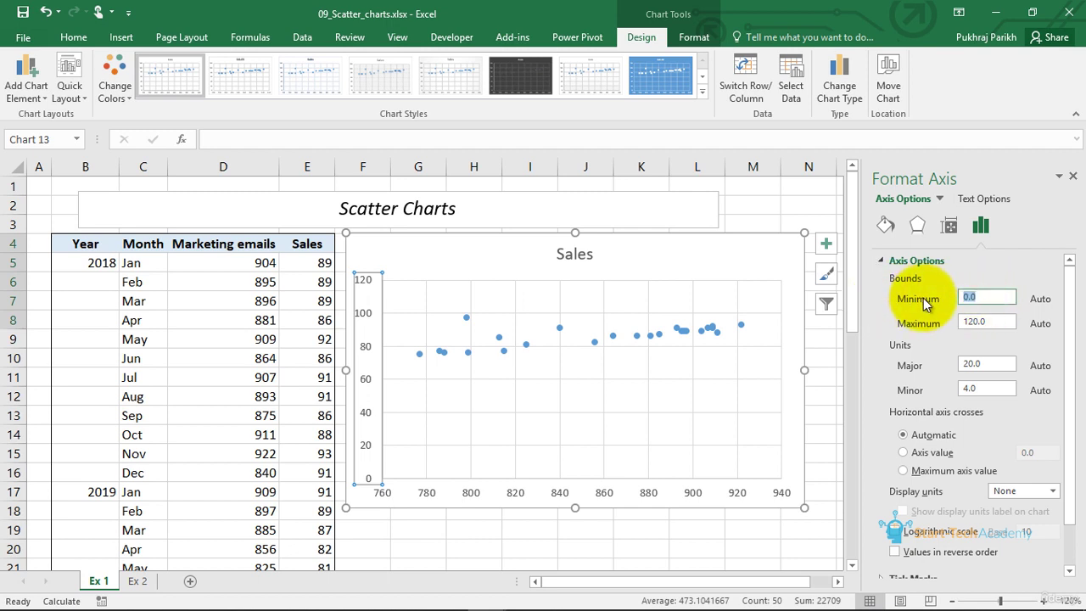
type("75")
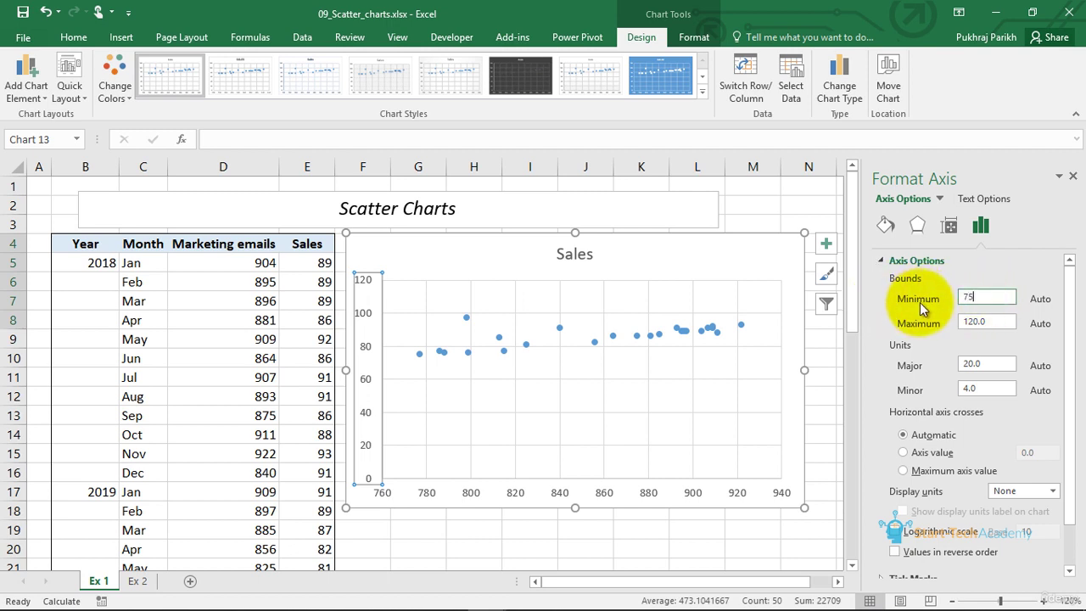
key("Return")
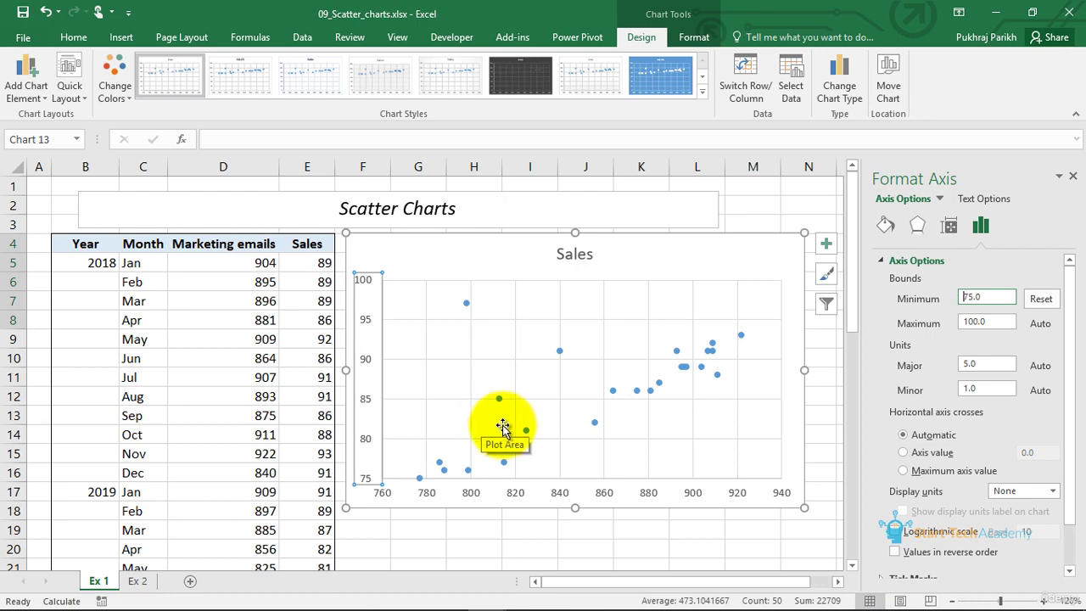
Change the chart type to Scatter with Smooth Lines and Markers
left_click(670, 247)
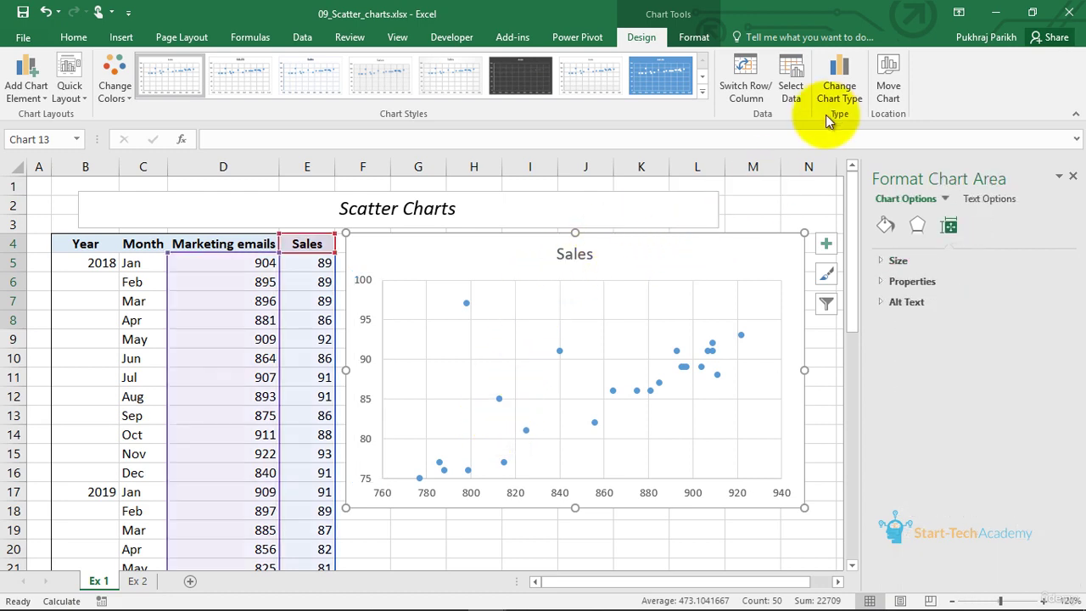
left_click(839, 85)
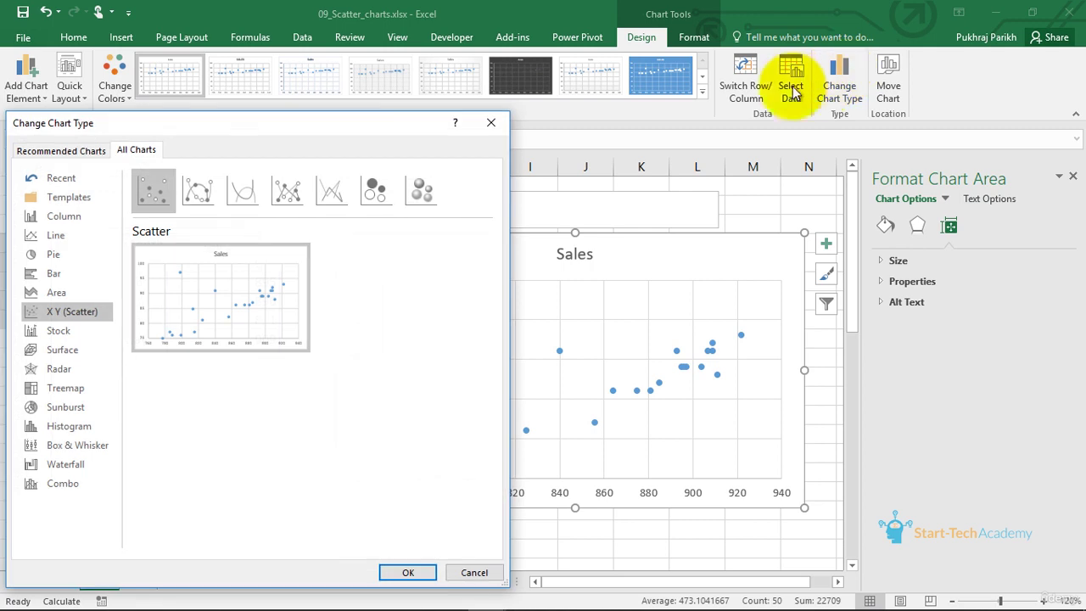
left_click(190, 191)
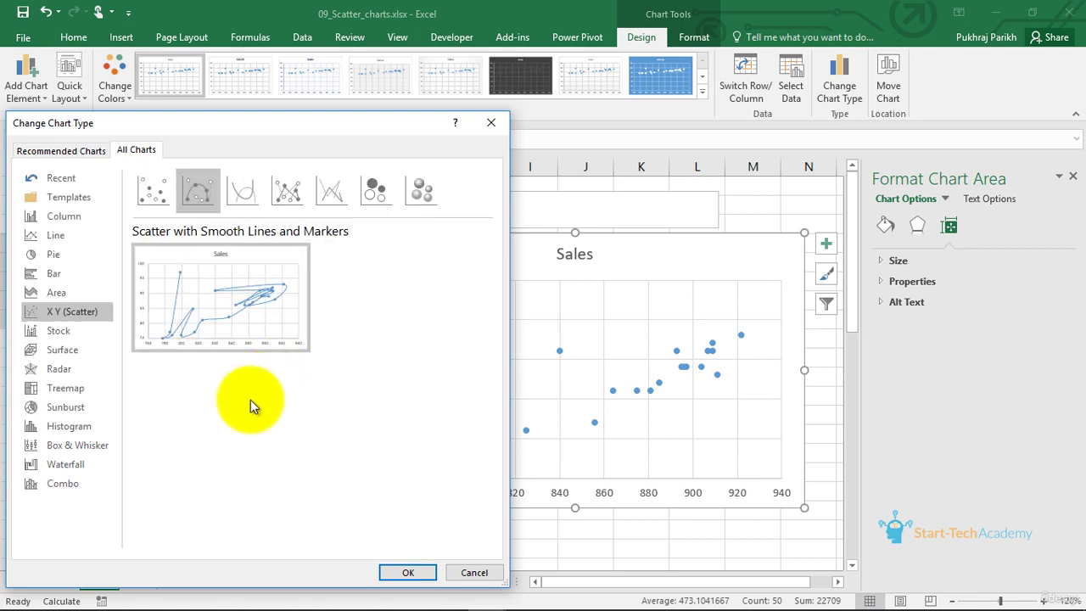
left_click(407, 573)
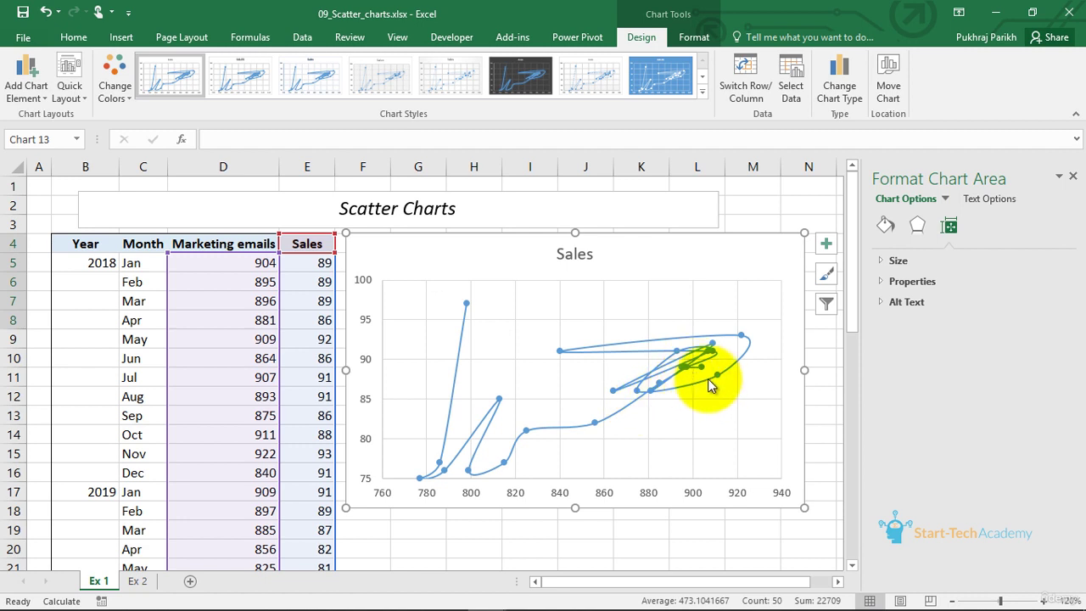
mouse_move(683, 369)
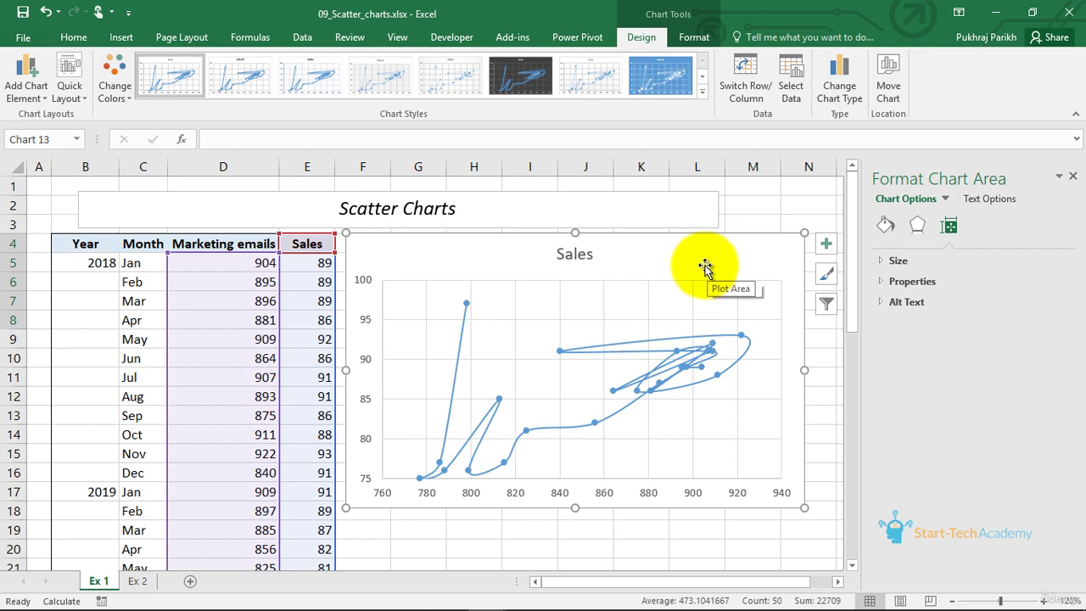
Preview Scatter with Smooth Lines and change the chart type to Scatter with Straight Lines and Markers
left_click(839, 76)
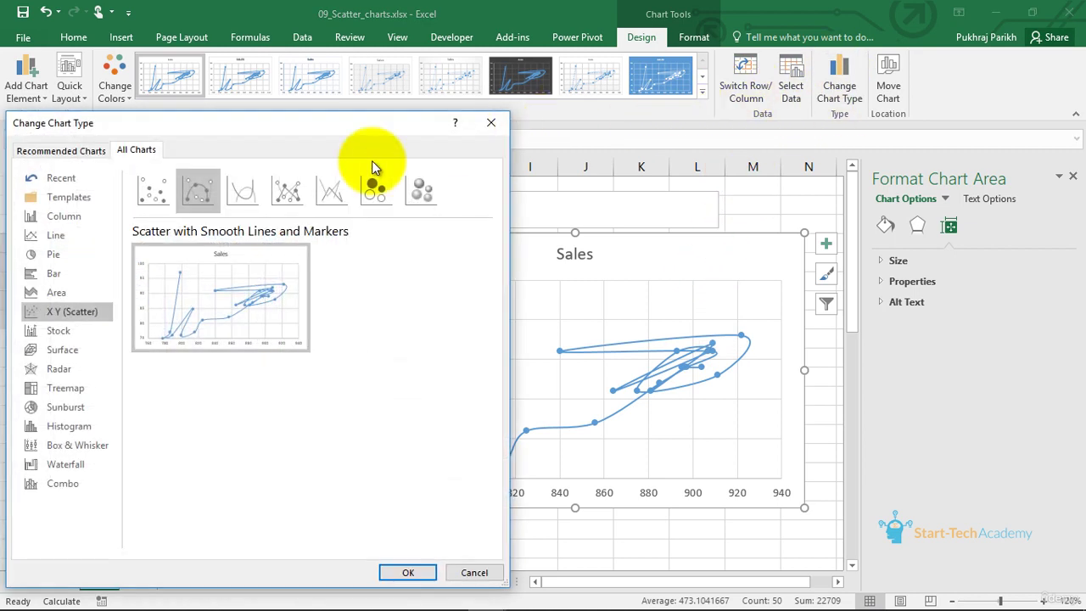
left_click(240, 190)
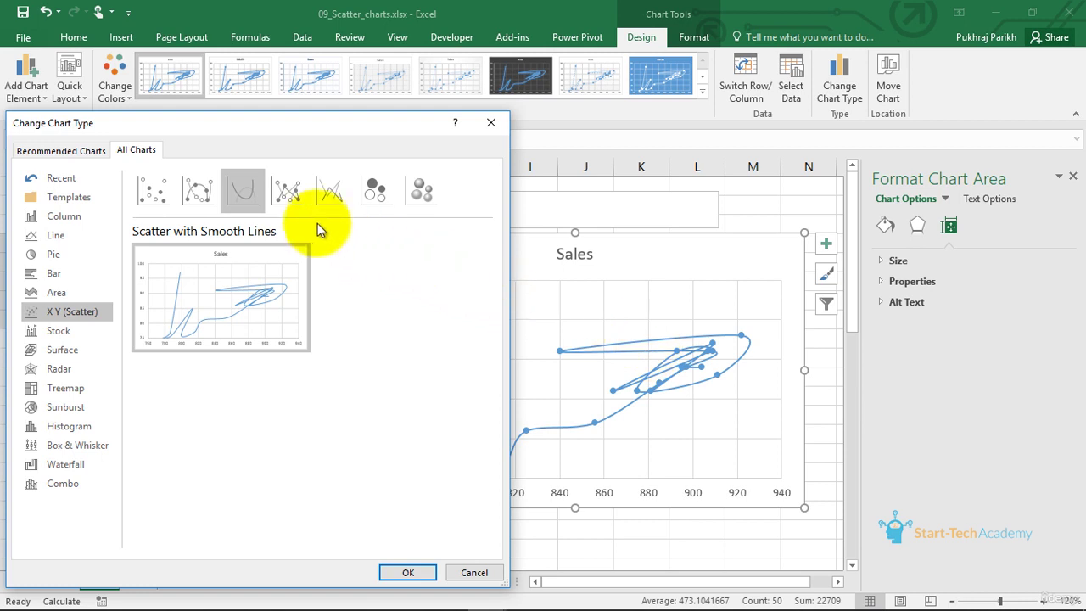
mouse_move(255, 307)
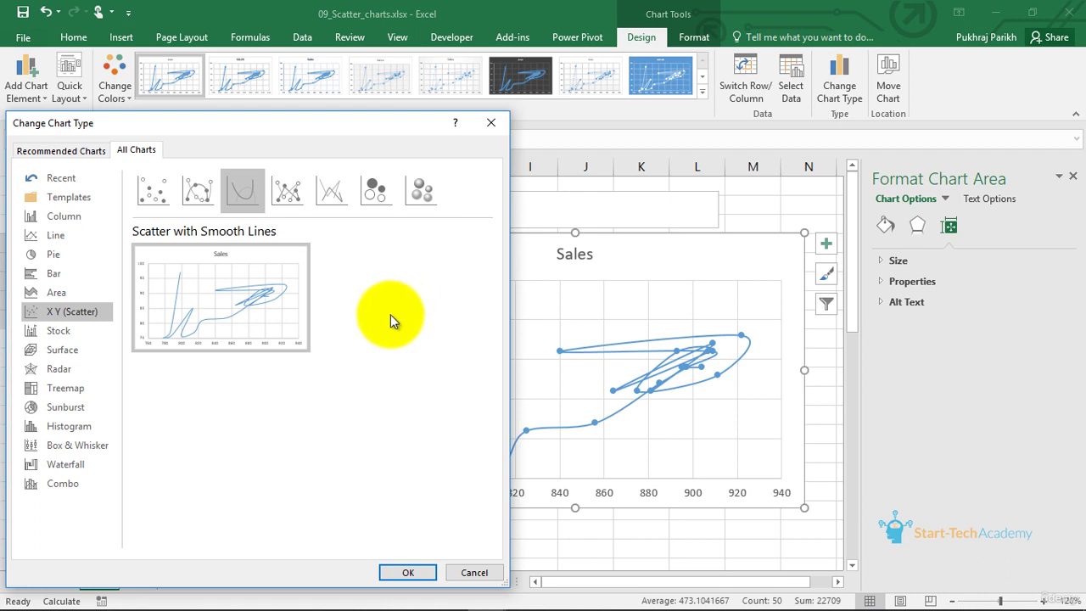
left_click(303, 190)
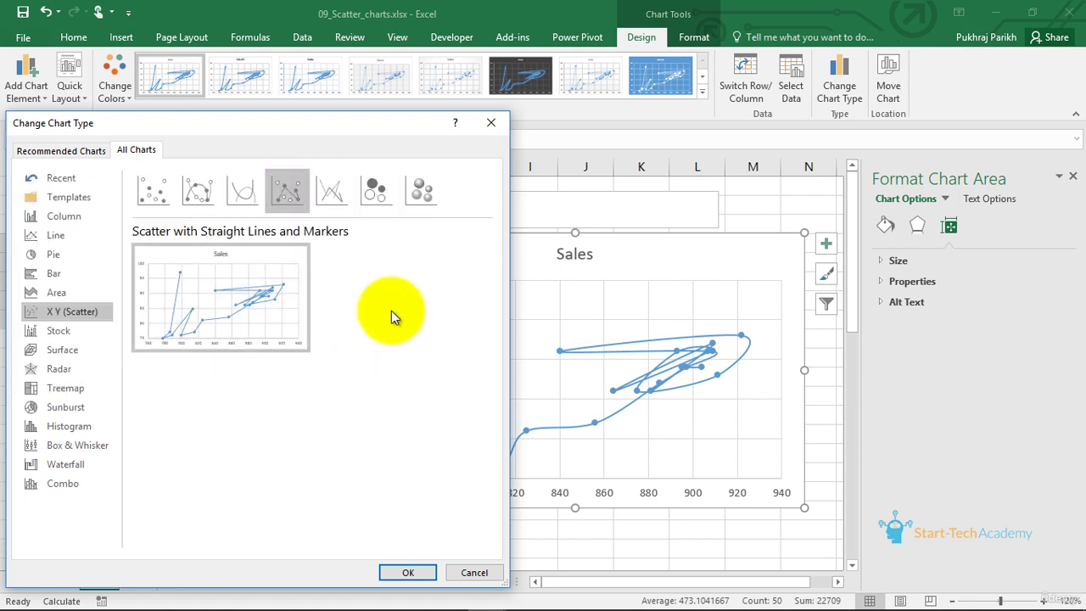
left_click(409, 573)
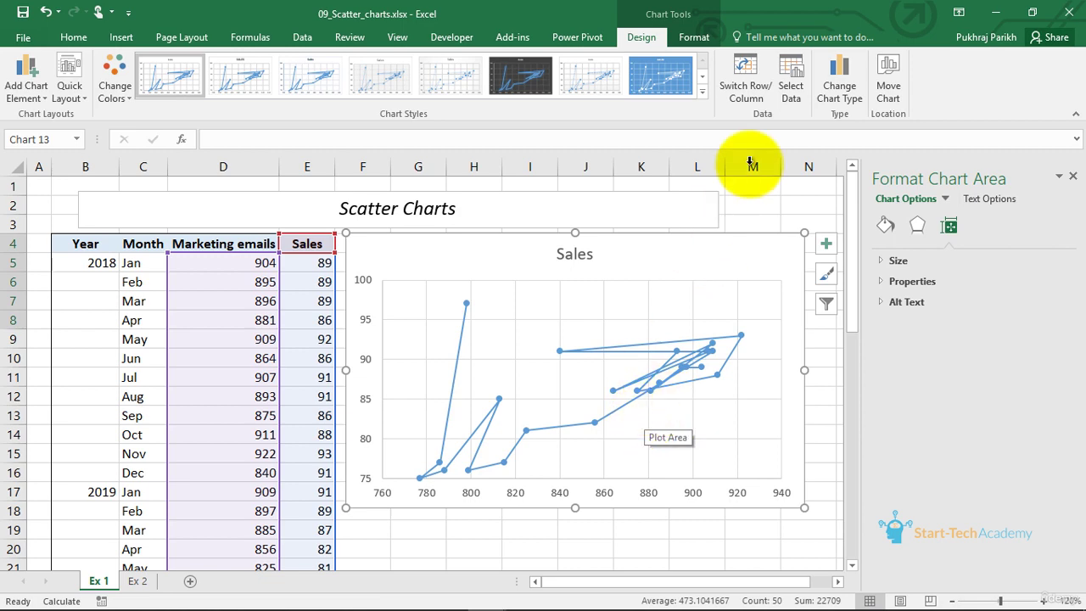
Preview the Scatter with Straight Lines type and return the chart to the plain markers-only Scatter type
left_click(837, 78)
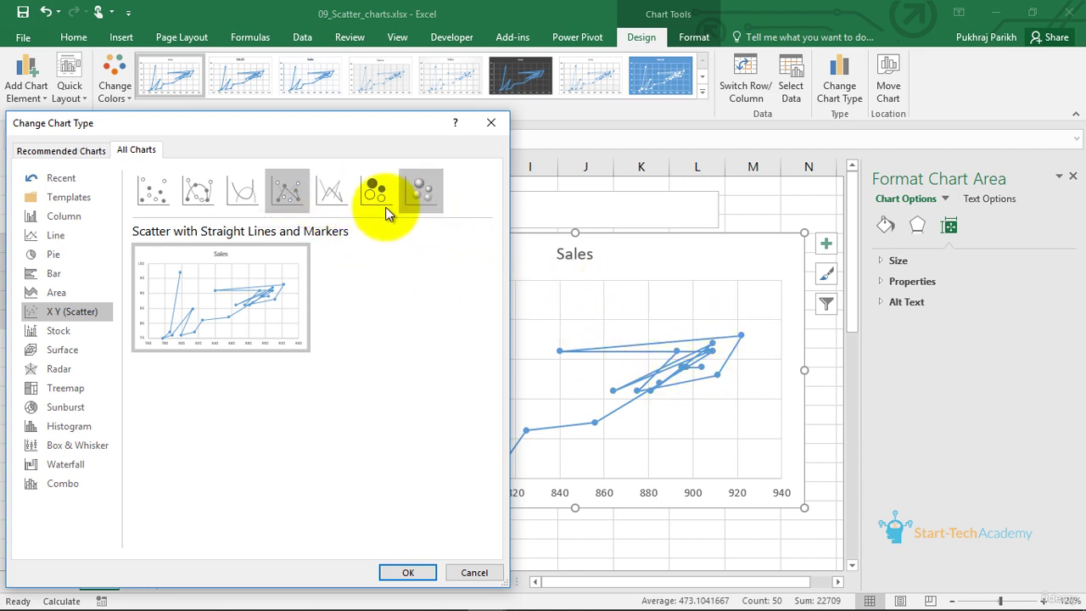
left_click(340, 209)
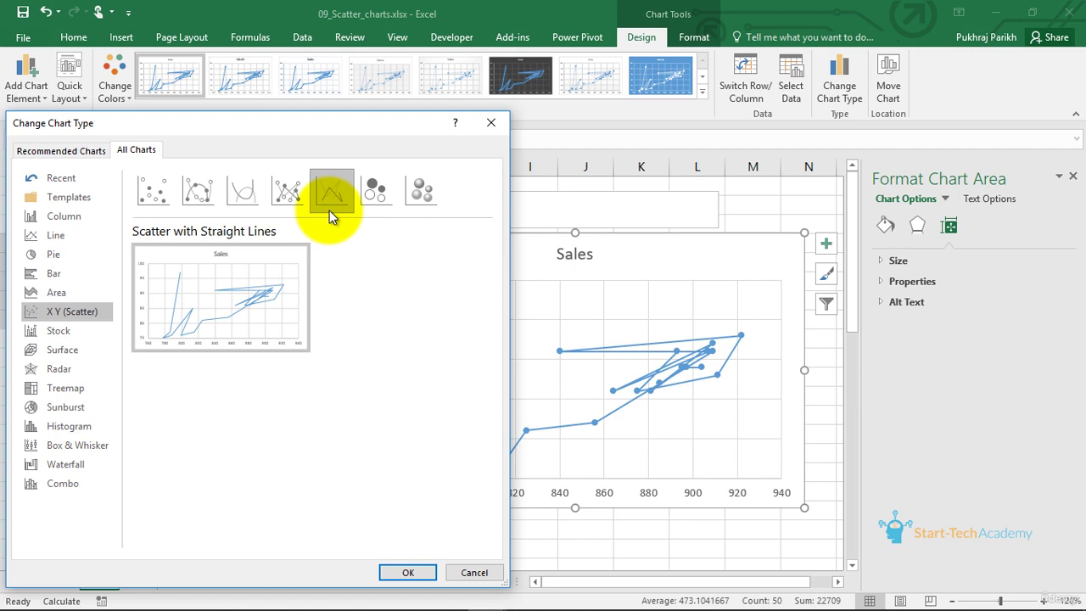
key("Escape")
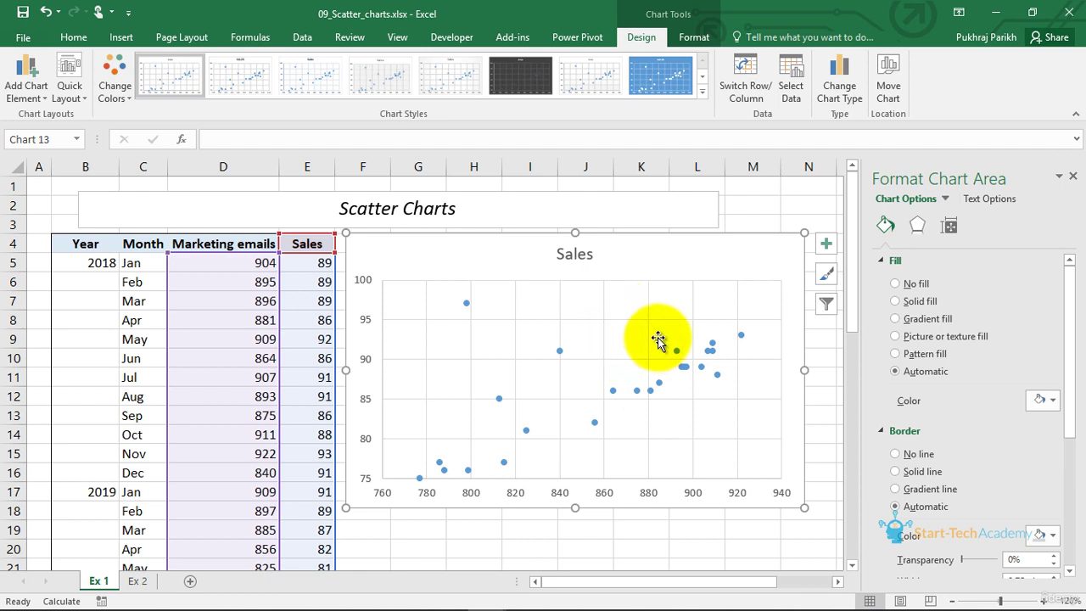
Add a Linear trendline to the Sales scatter chart and open the trendline's formatting options
left_click(825, 247)
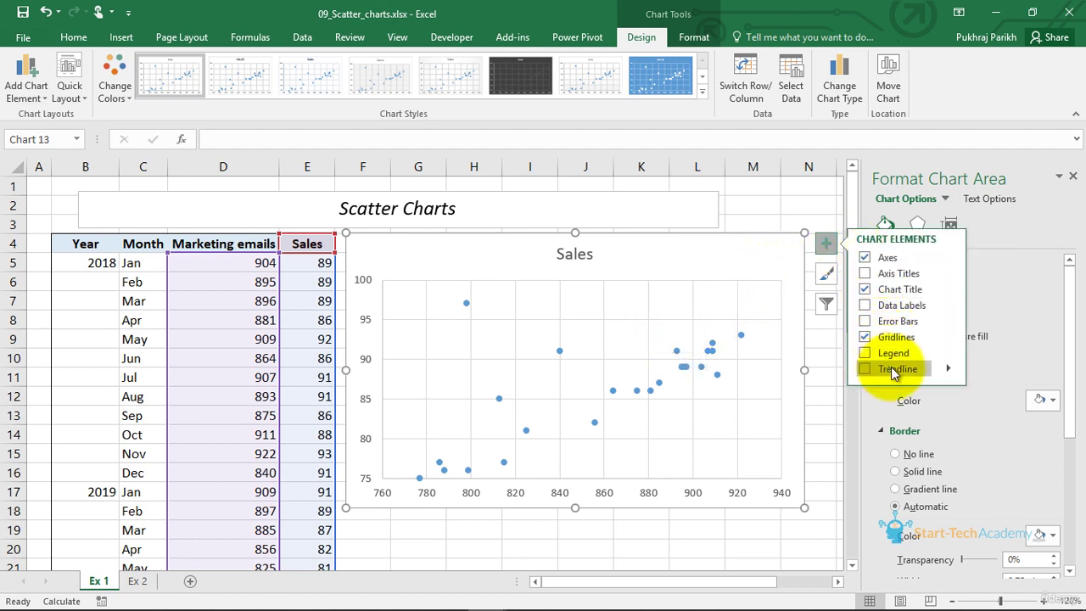
left_click(947, 368)
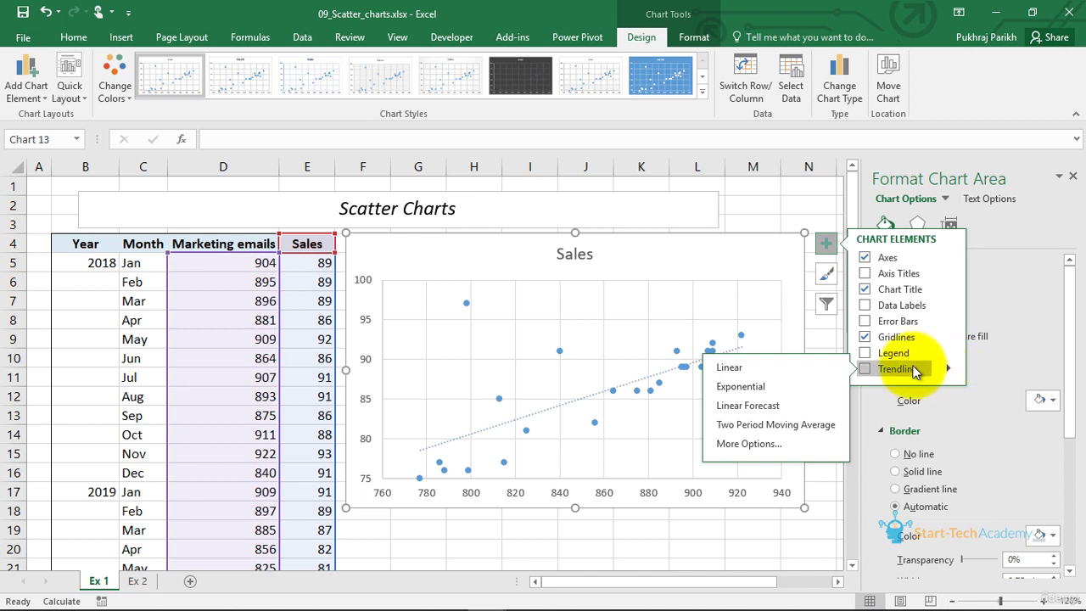
left_click(772, 374)
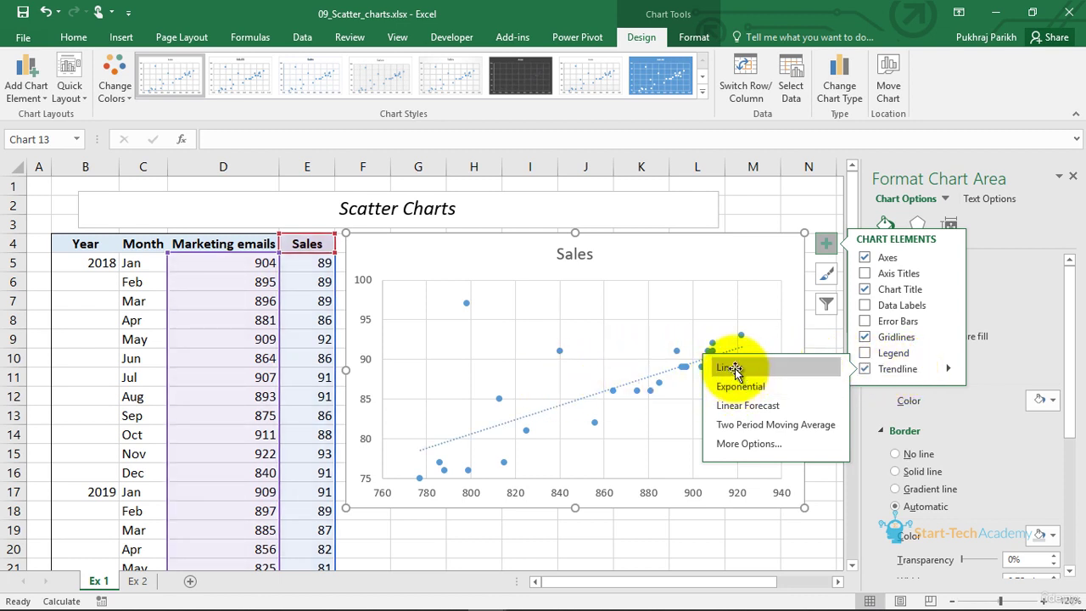
left_click(750, 513)
left_click(669, 371)
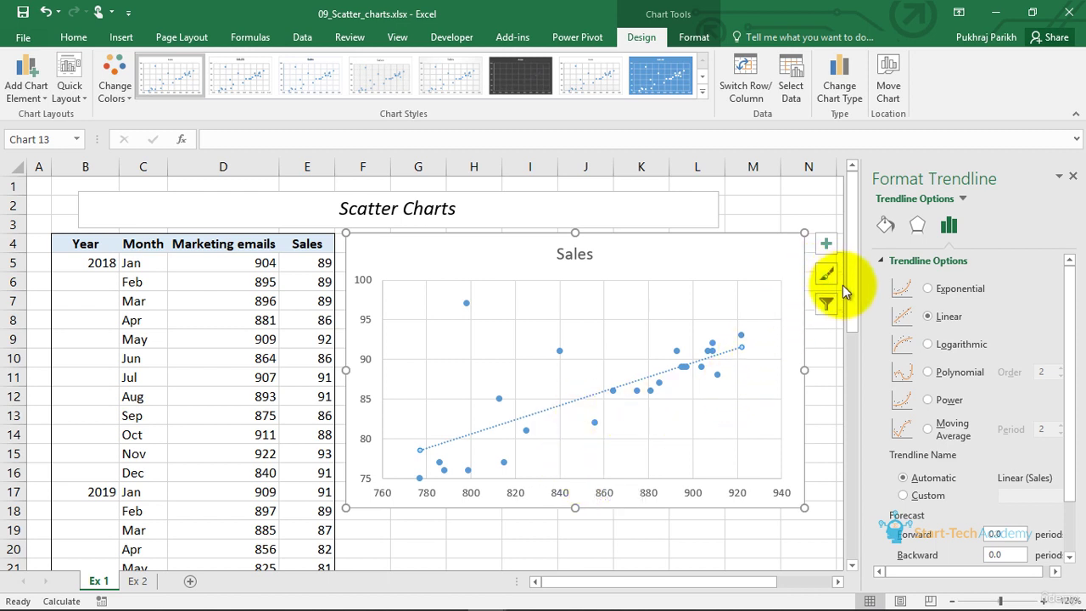
Try the Logarithmic and Polynomial trendline types and set the Sales trendline to Exponential
left_click(938, 348)
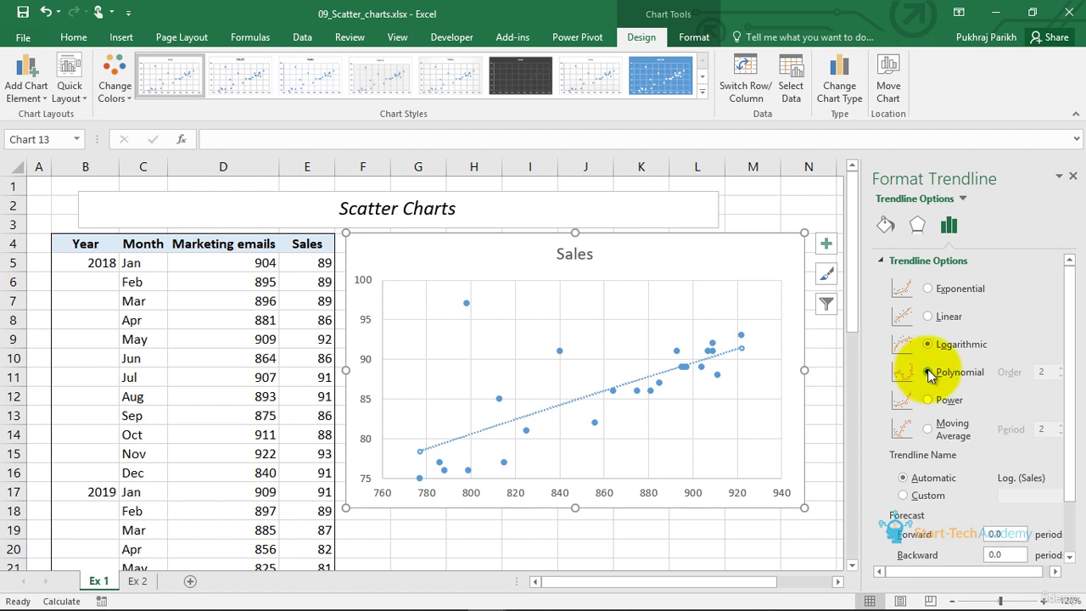
left_click(926, 376)
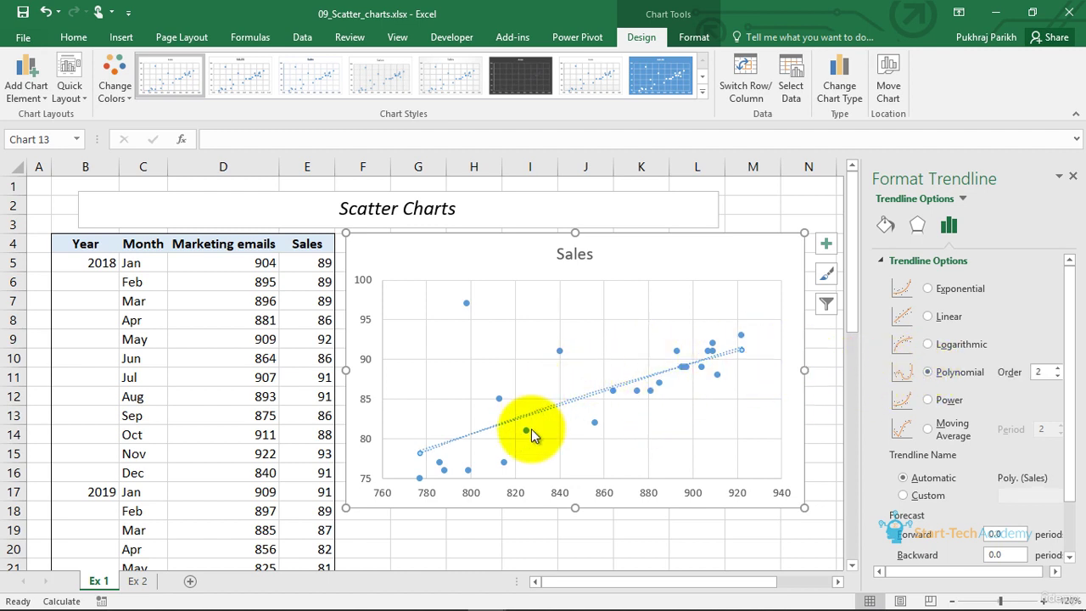
left_click(927, 286)
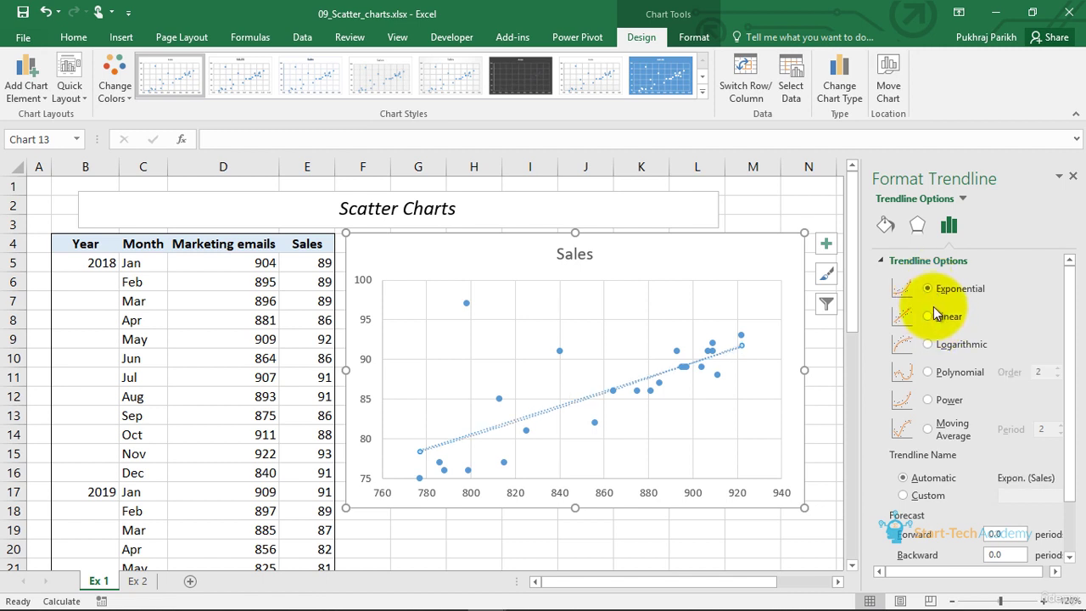
Try the Logarithmic, Polynomial and Power trendline types and set the Sales trendline to Linear
left_click(928, 317)
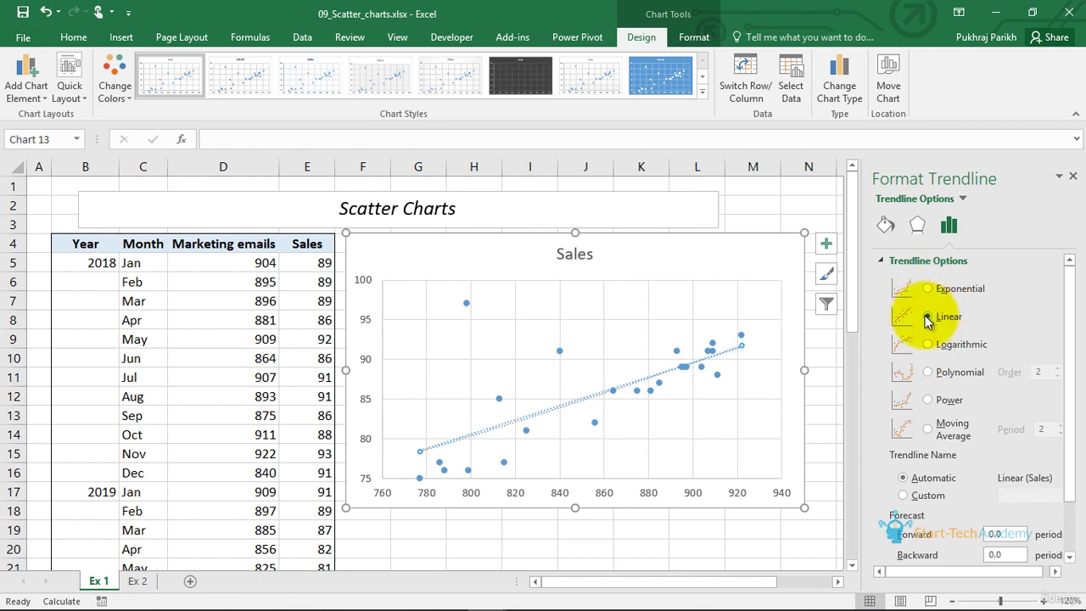
left_click(926, 344)
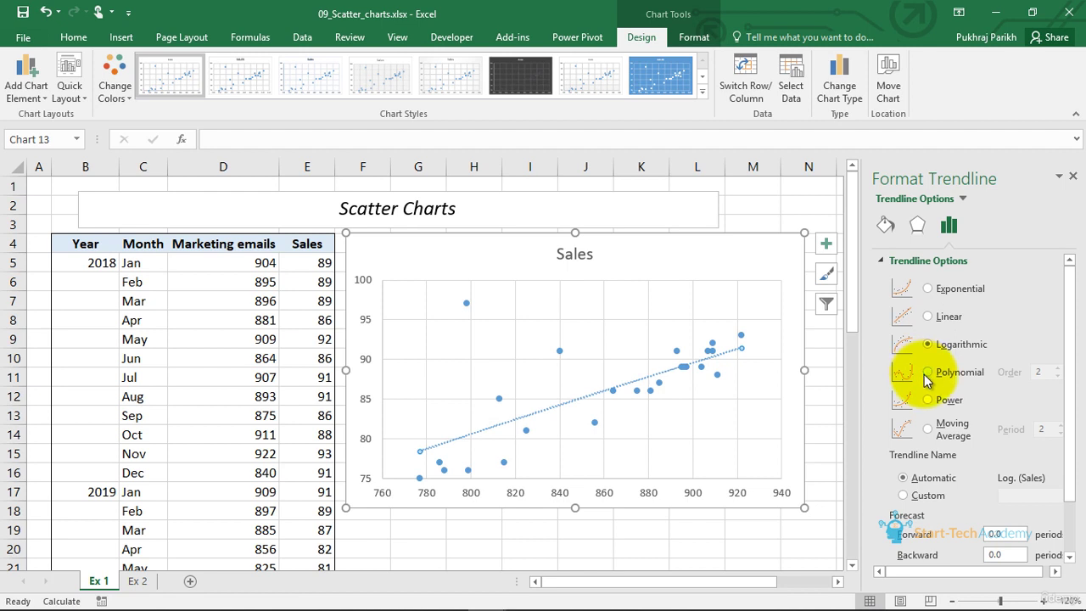
left_click(928, 373)
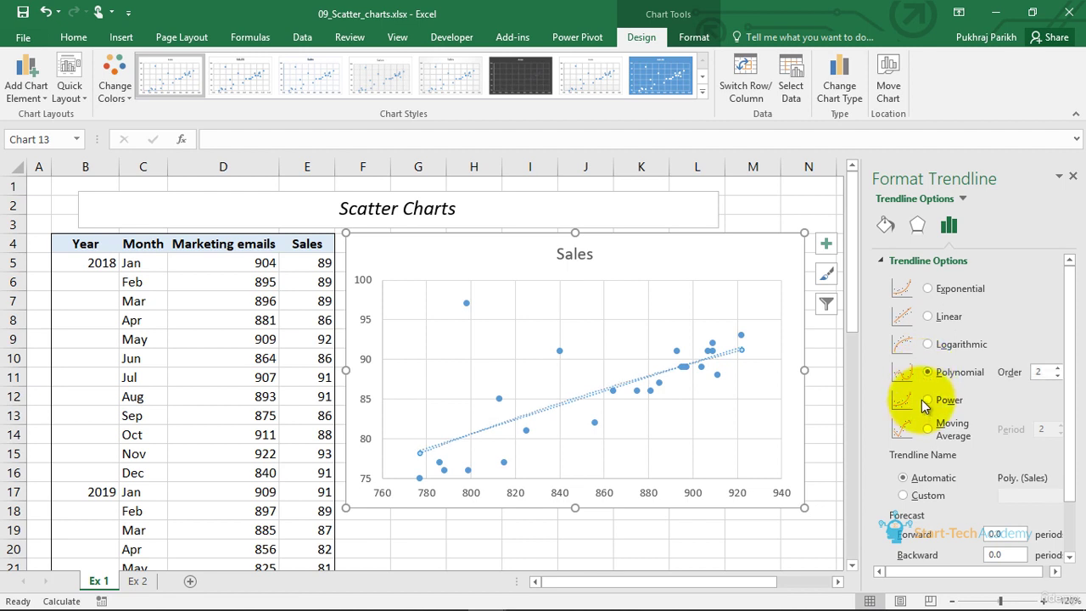
left_click(929, 400)
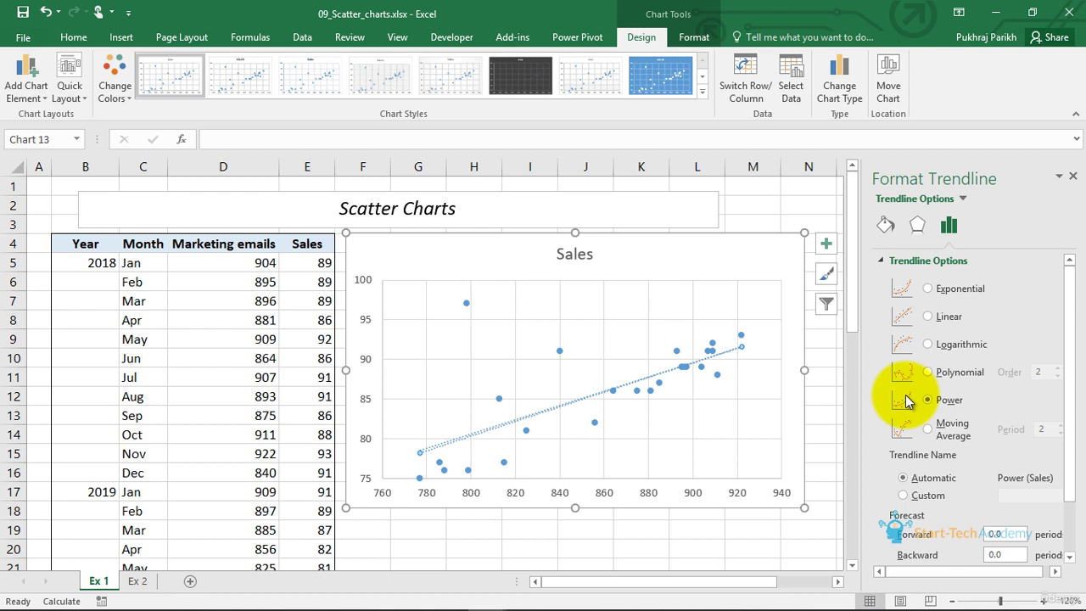
left_click(934, 315)
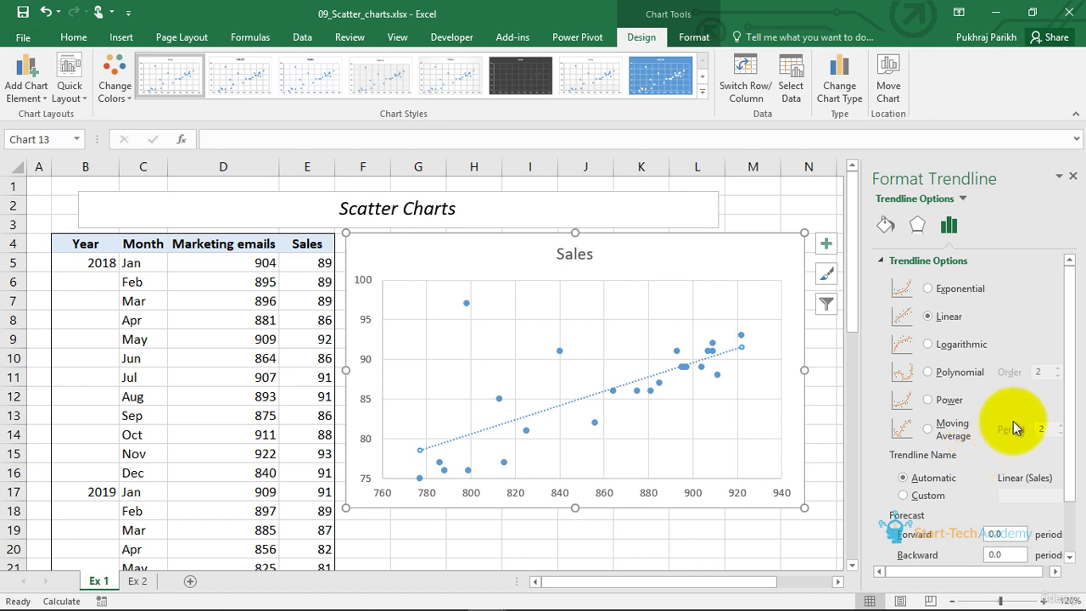
Set the Linear trendline's forward forecast to 0 periods and display its equation on the chart
scroll(1013, 415, "down", 1)
type("0")
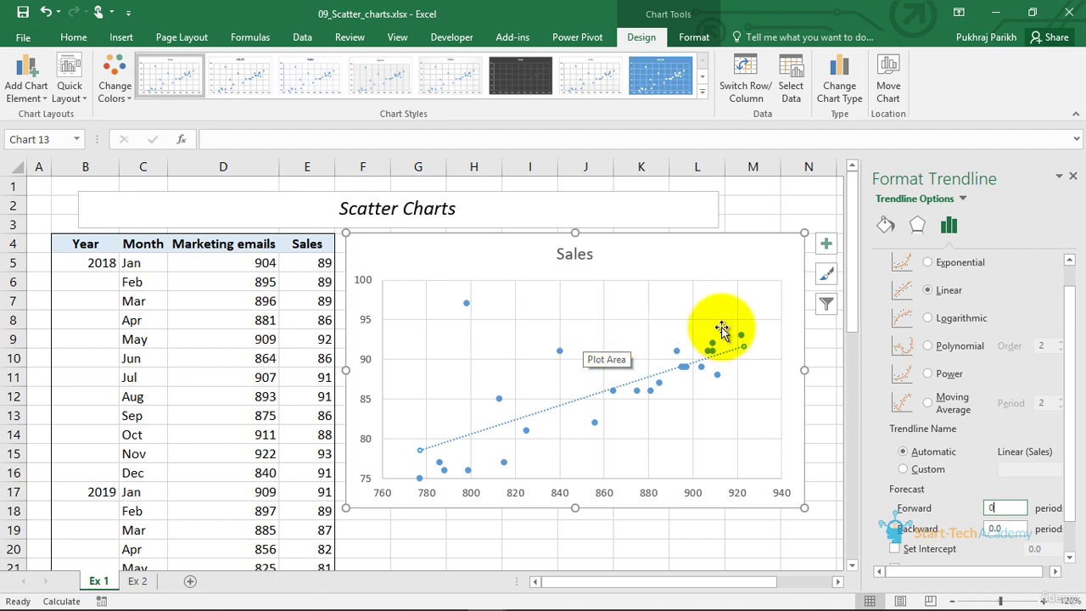
scroll(998, 354, "down", 1)
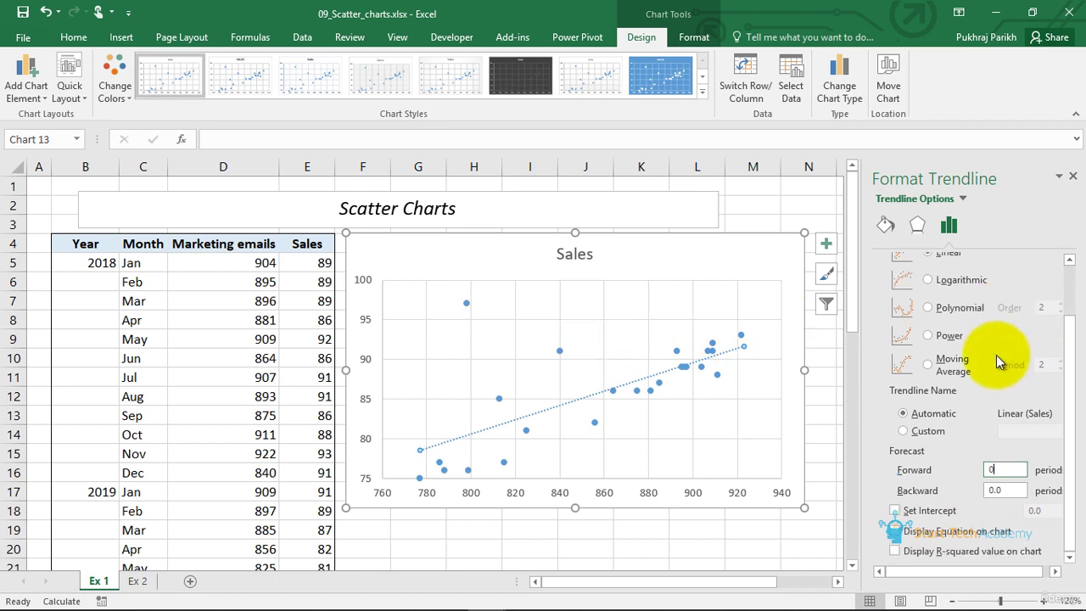
left_click(898, 532)
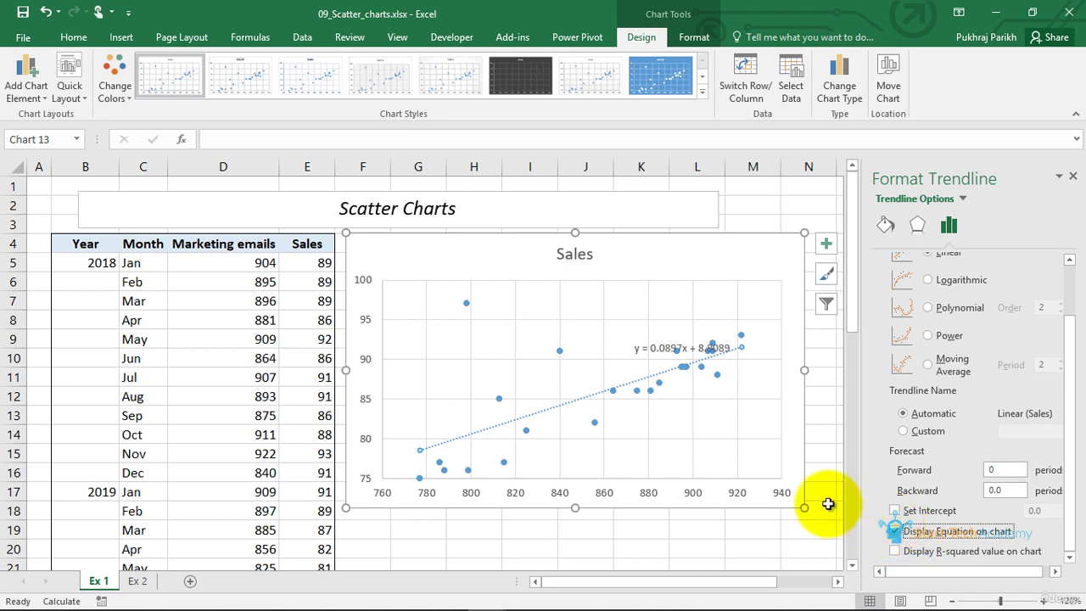
Move the trendline equation label above the plot area, beside the Sales chart title
left_click(659, 340)
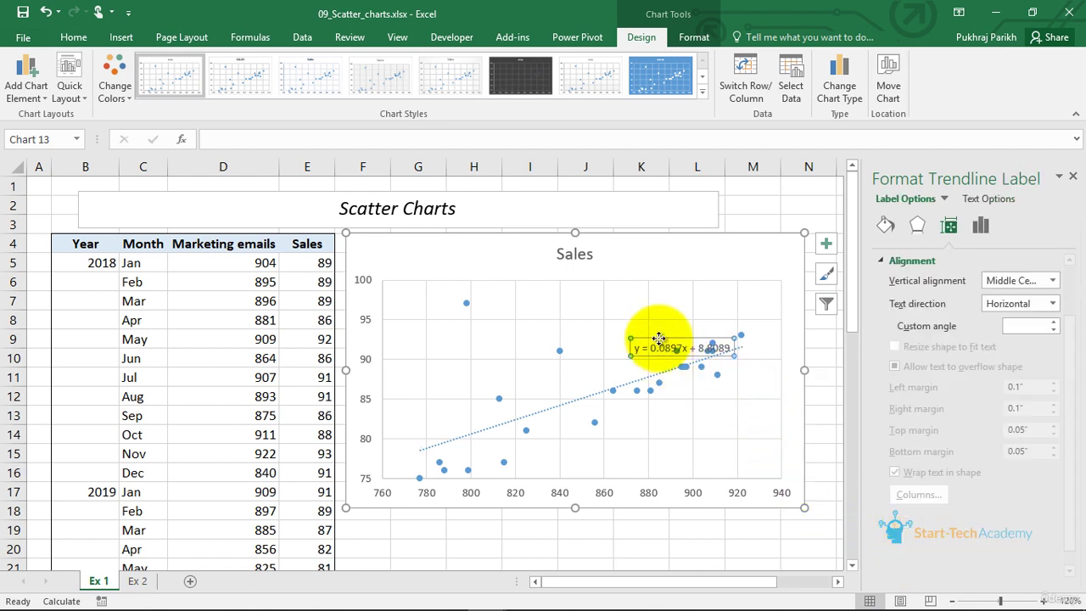
left_click_drag(659, 341, 652, 261)
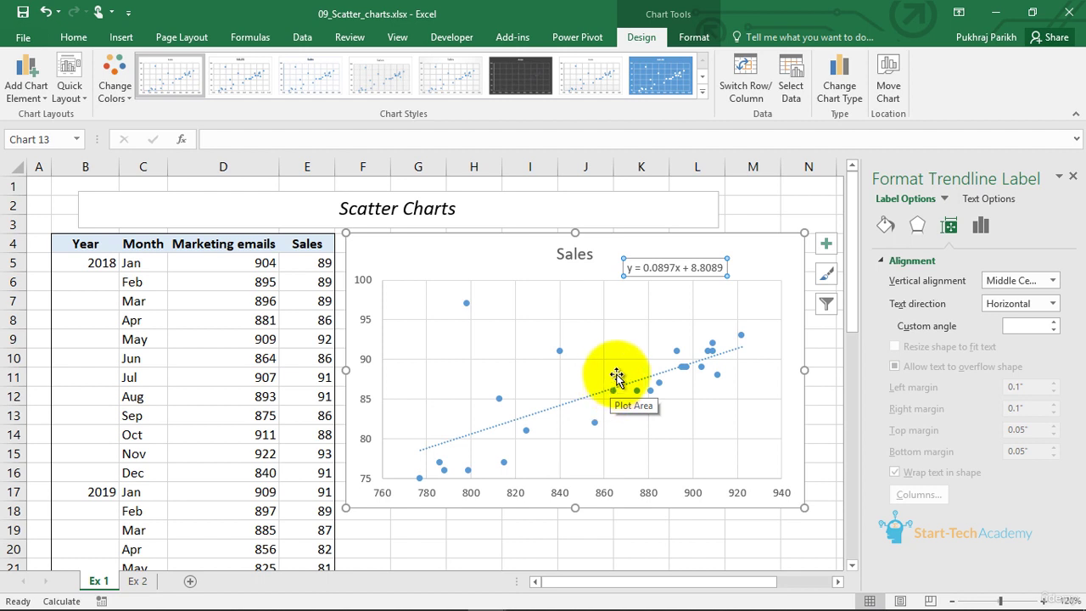
left_click(824, 247)
left_click(825, 246)
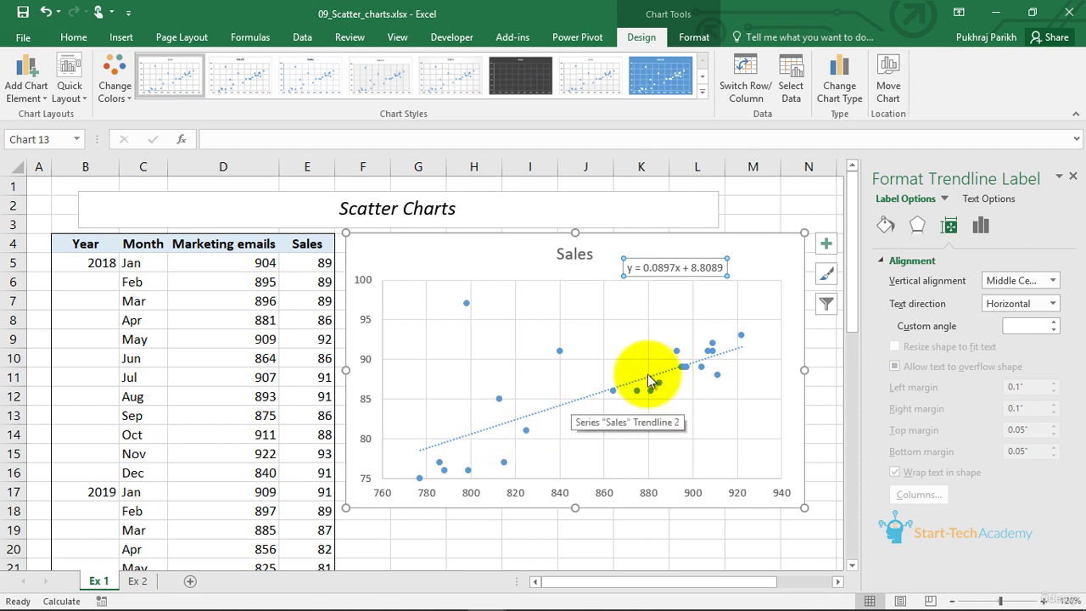
Try a 0.0 intercept and the R-squared display on the Linear trendline, and turn both off along with the equation
left_click(594, 405)
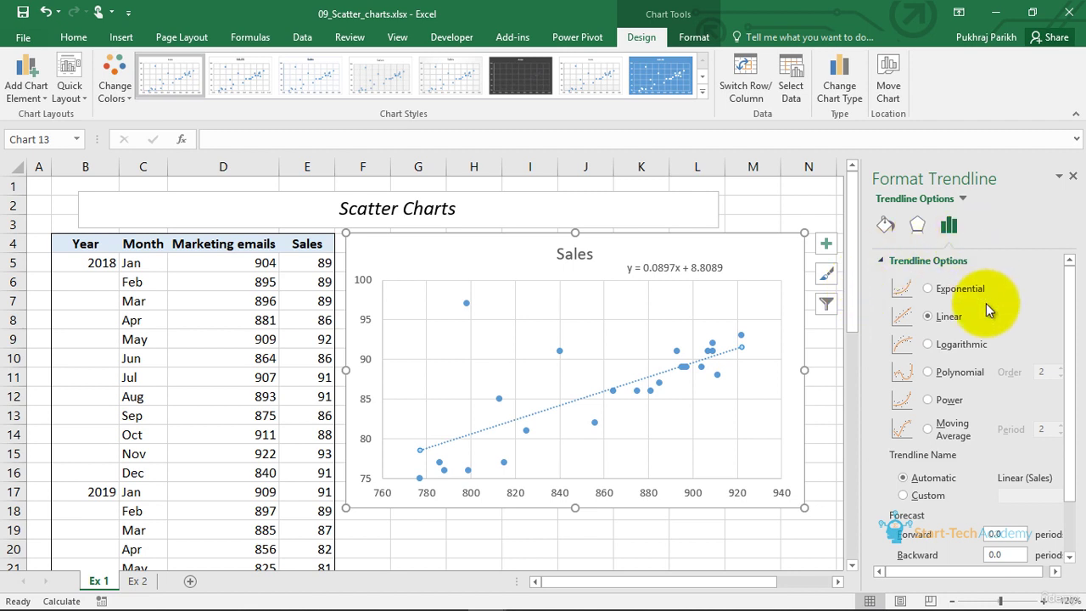
scroll(1004, 441, "down", 2)
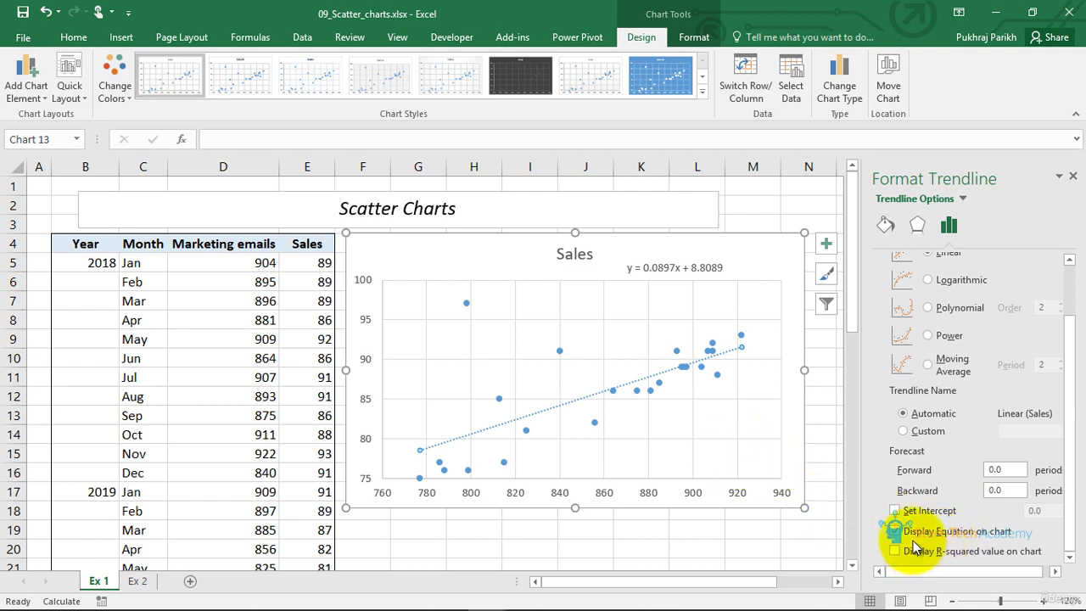
left_click(894, 510)
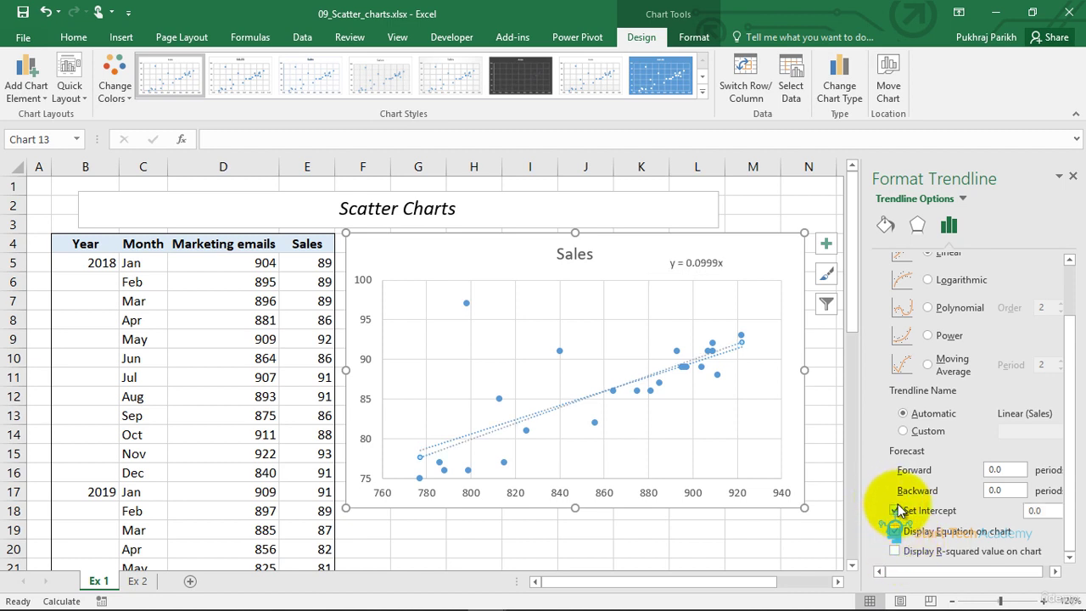
left_click(894, 551)
left_click(895, 510)
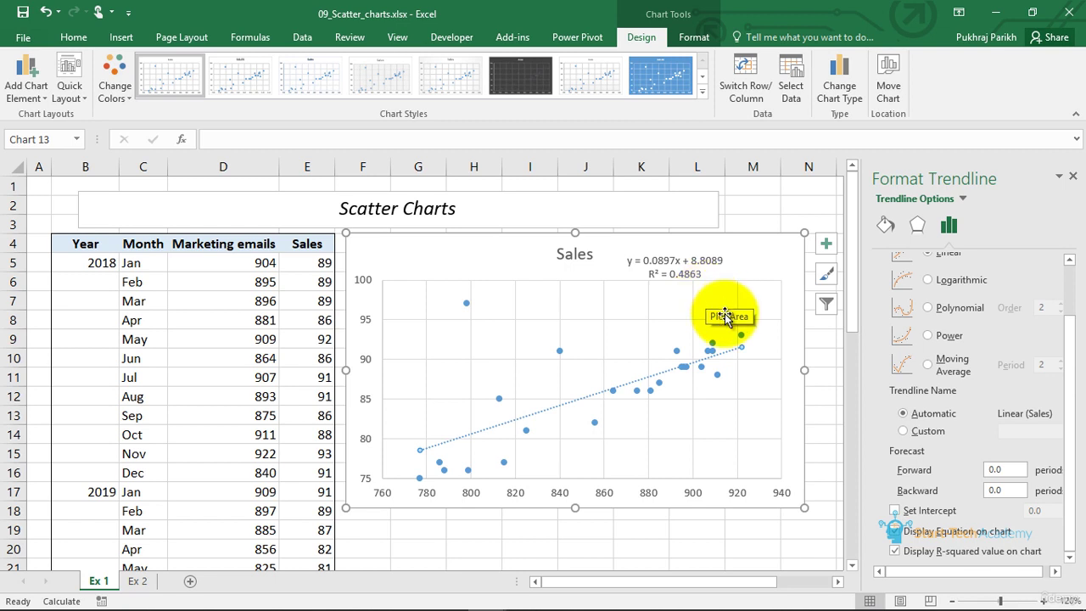
left_click(896, 551)
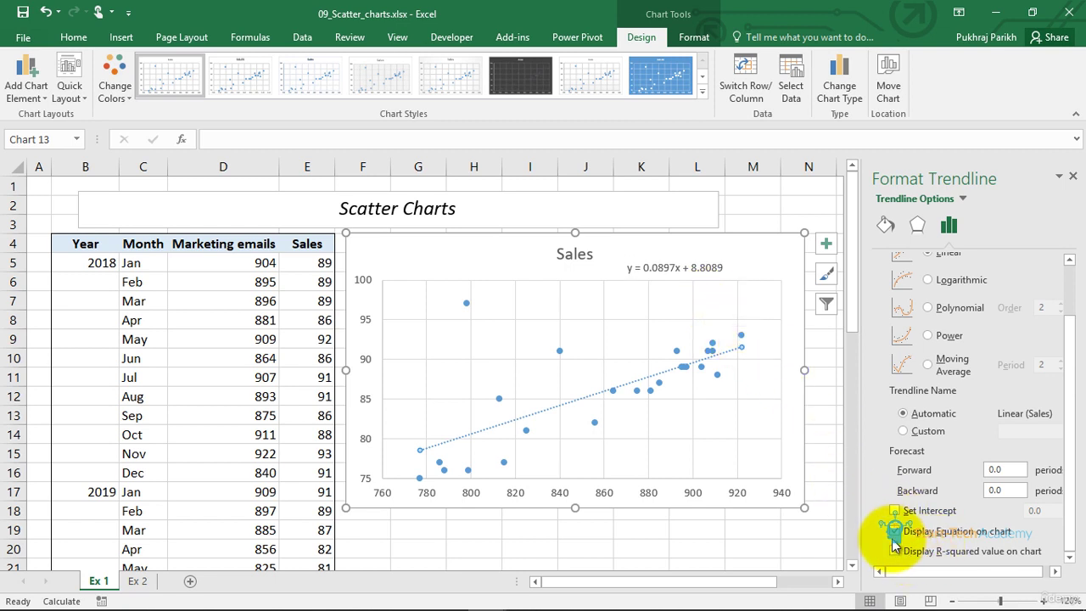
left_click(896, 532)
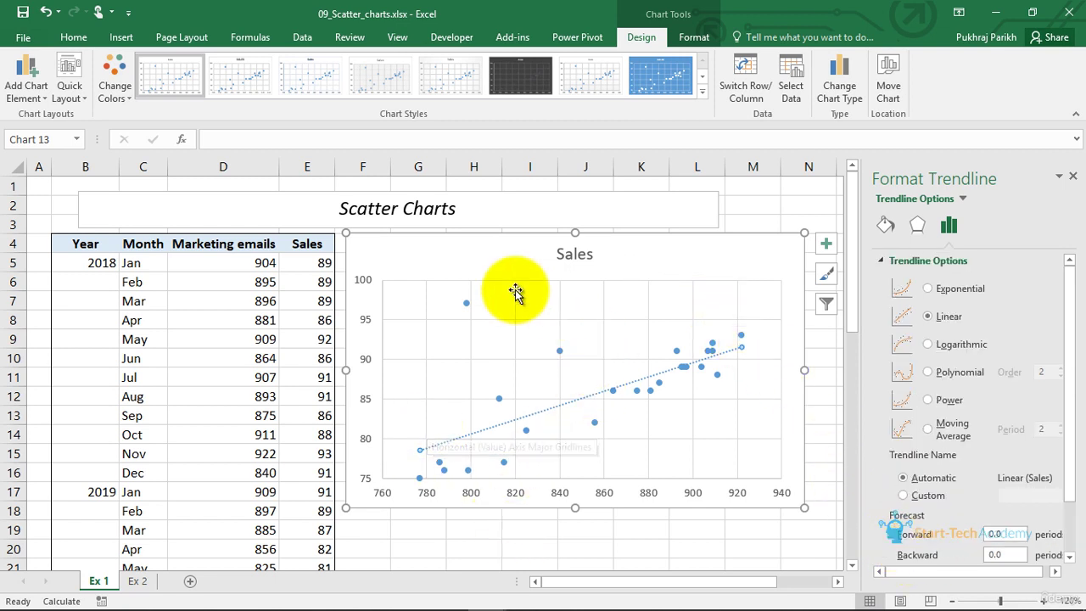
Check the X Y (Scatter) chart subtypes without changing the chart and switch to the Ex 2 sheet
left_click(828, 85)
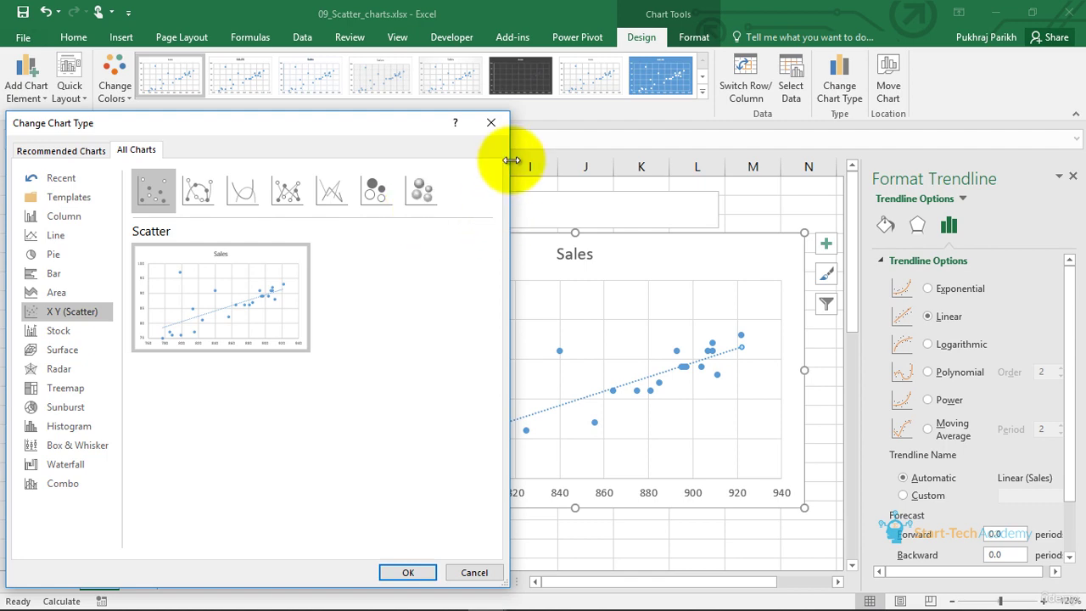
left_click(491, 124)
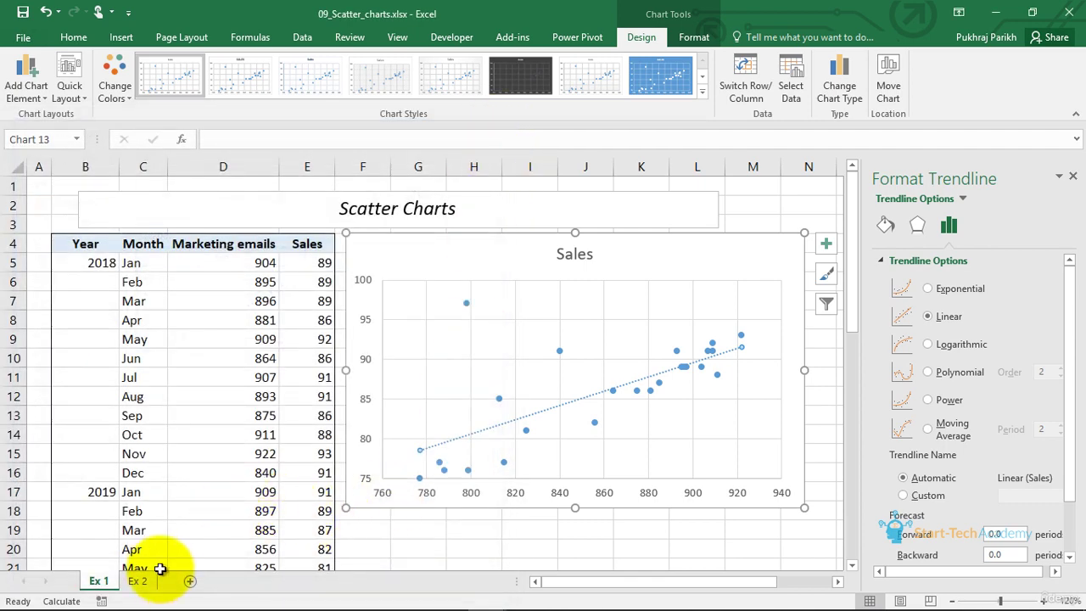
left_click(137, 580)
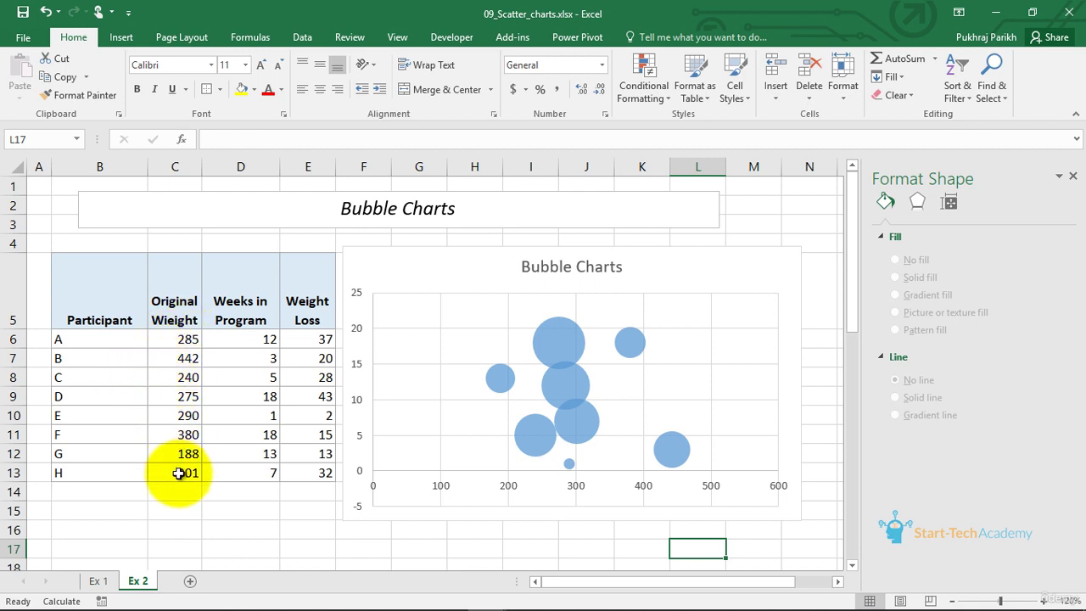
Examine the original weight, weeks in program and weight loss columns and how the bubble chart plots them
left_click(249, 342)
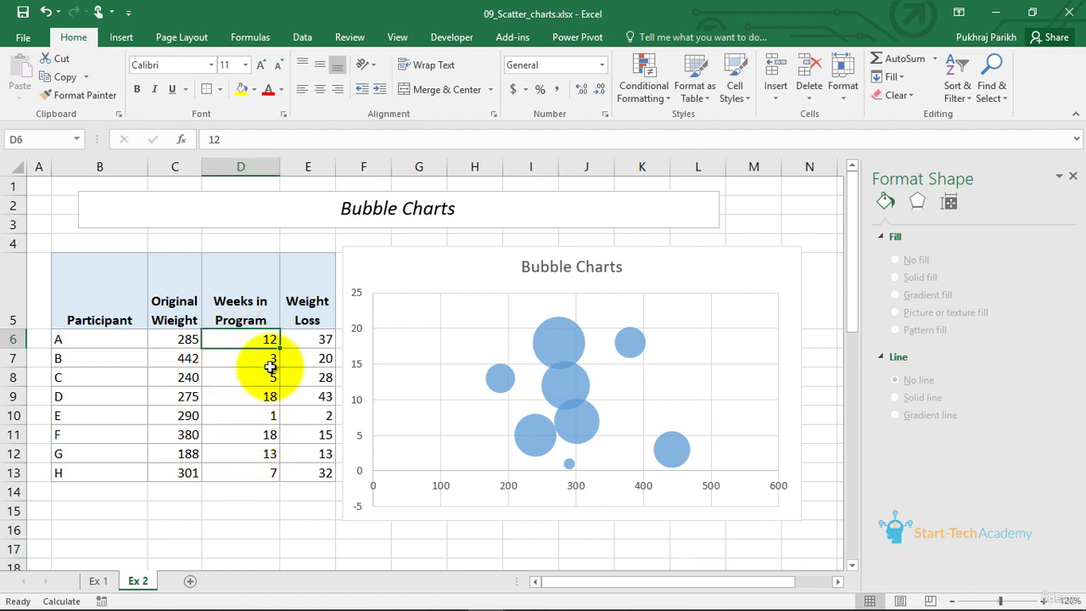
left_click(307, 342)
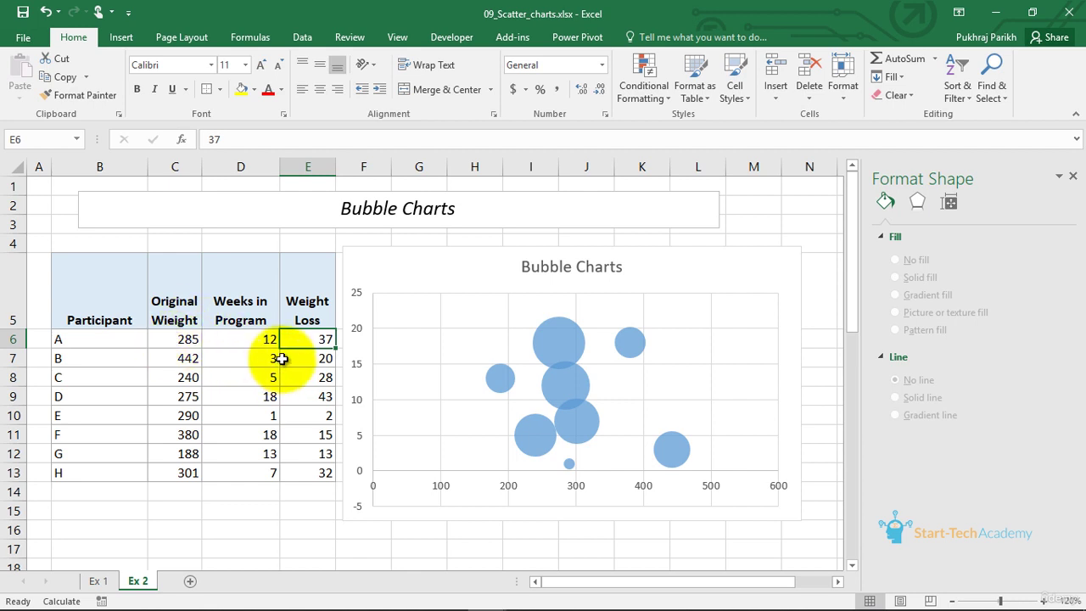
left_click(193, 340)
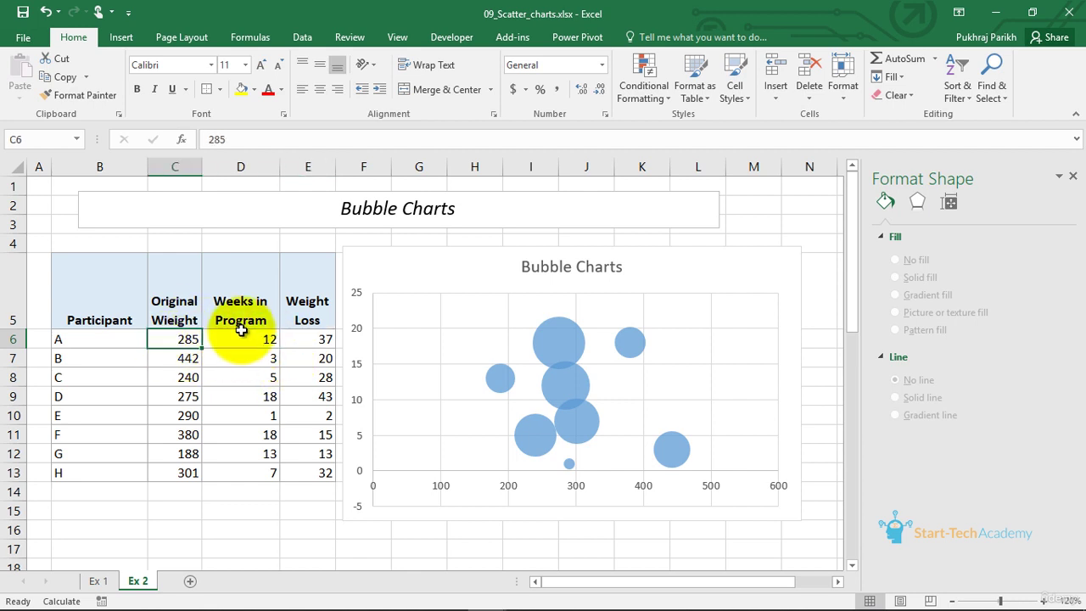
left_click(241, 333)
left_click(310, 339)
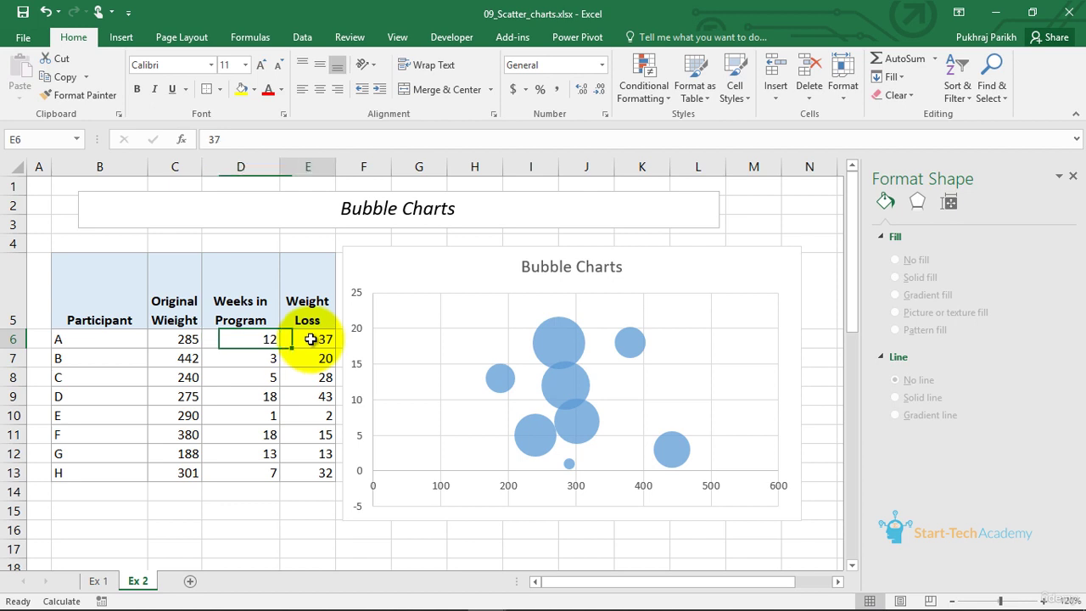
left_click(307, 465)
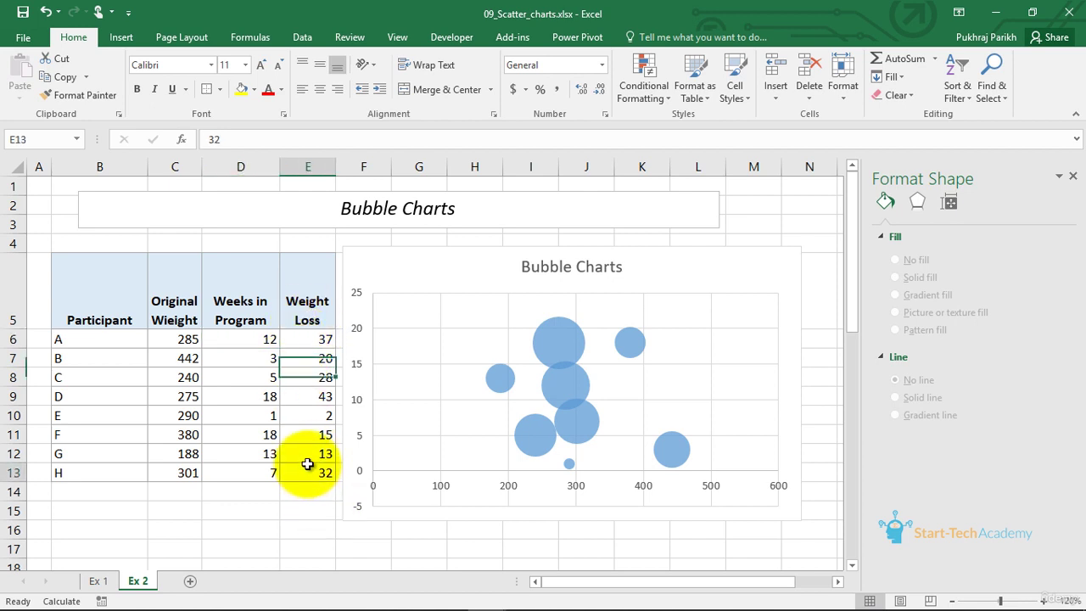
left_click(297, 341)
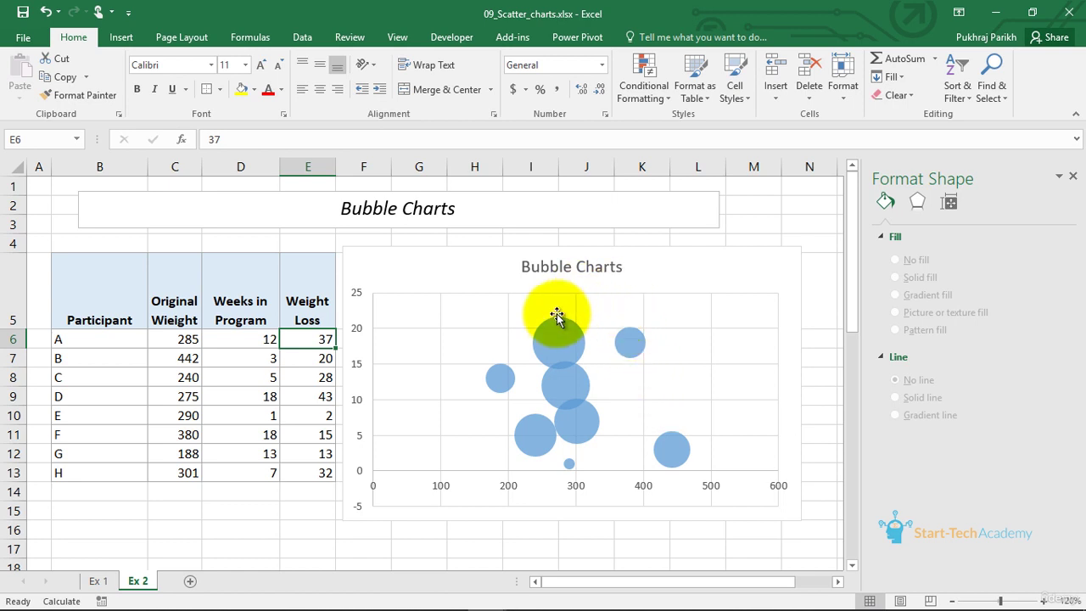
mouse_move(642, 333)
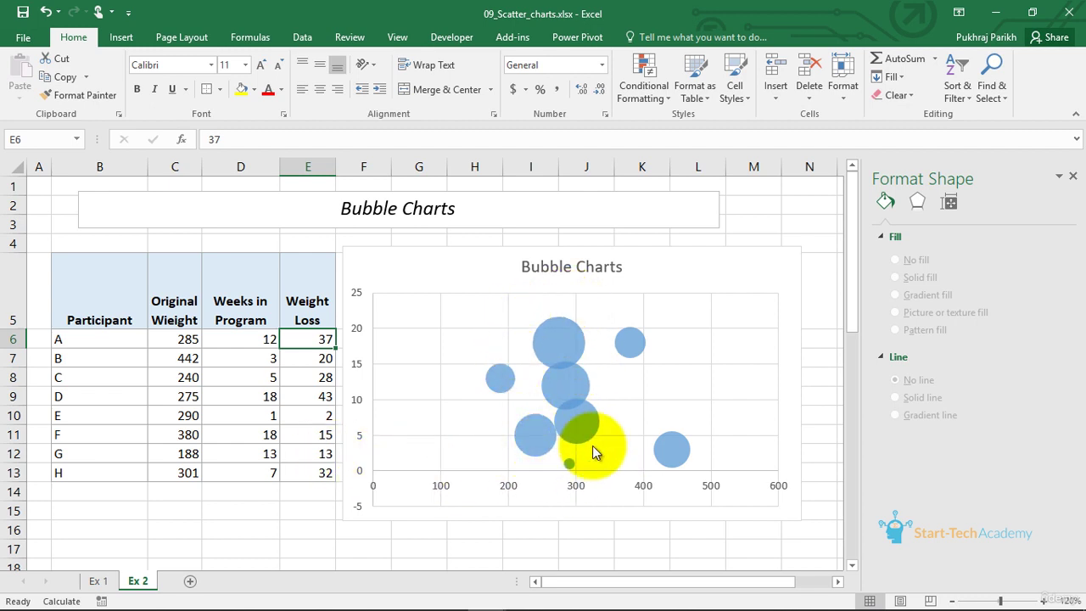
mouse_move(534, 352)
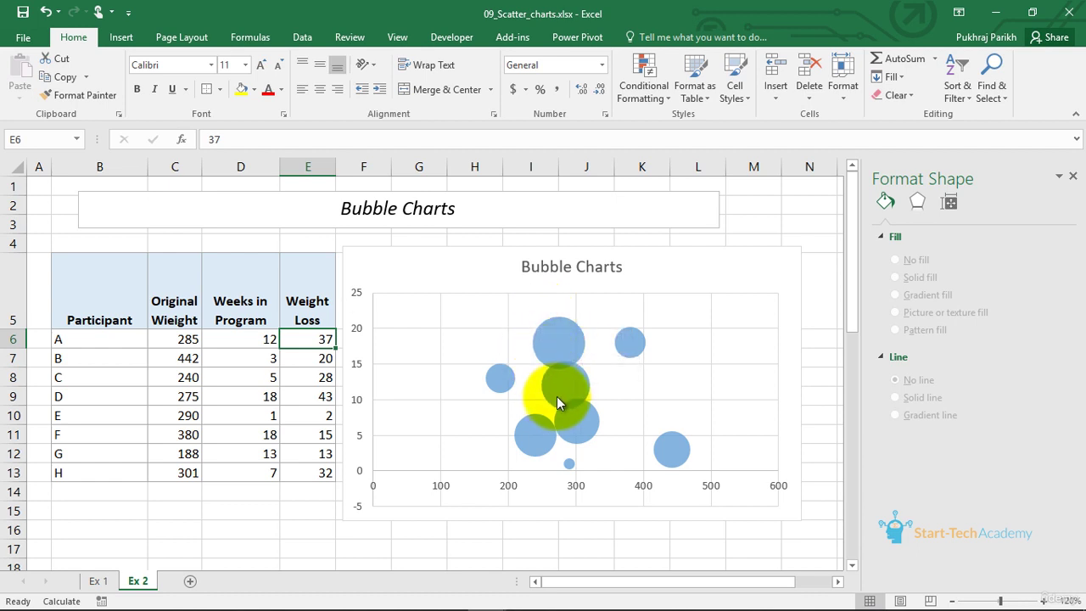
mouse_move(562, 401)
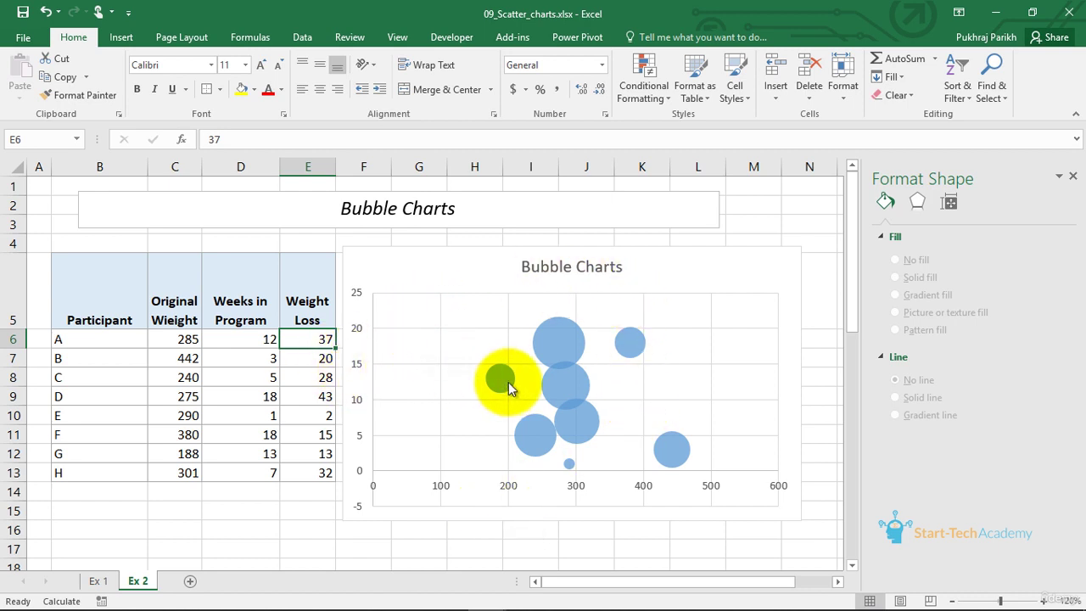
Replace the existing bubble chart on Ex 2 with a new 2-D Bubble chart built from C5:E13, placed beside the table
left_click(468, 286)
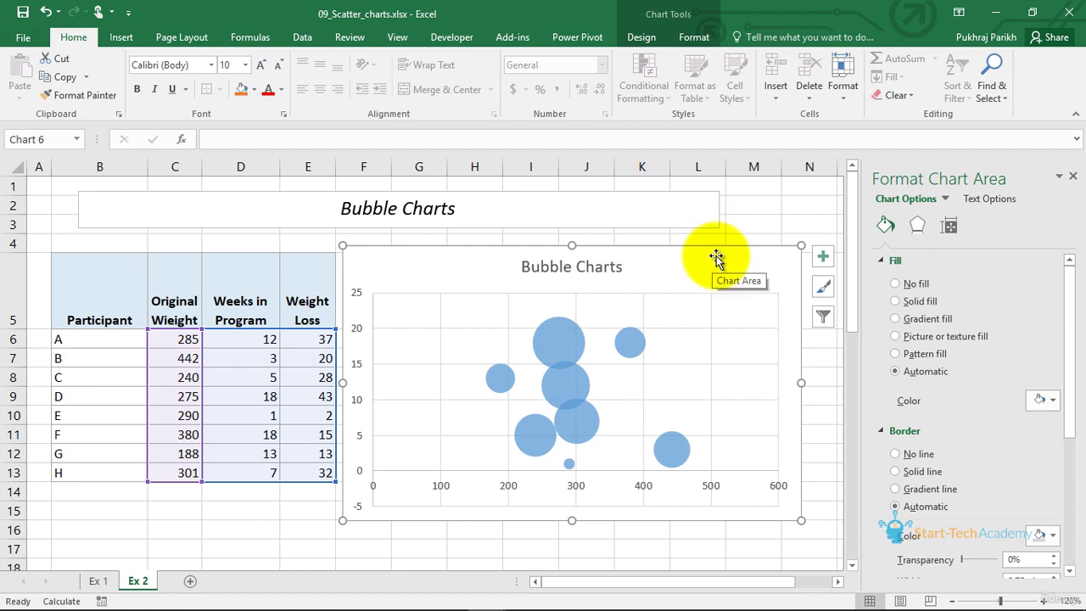
key("Delete")
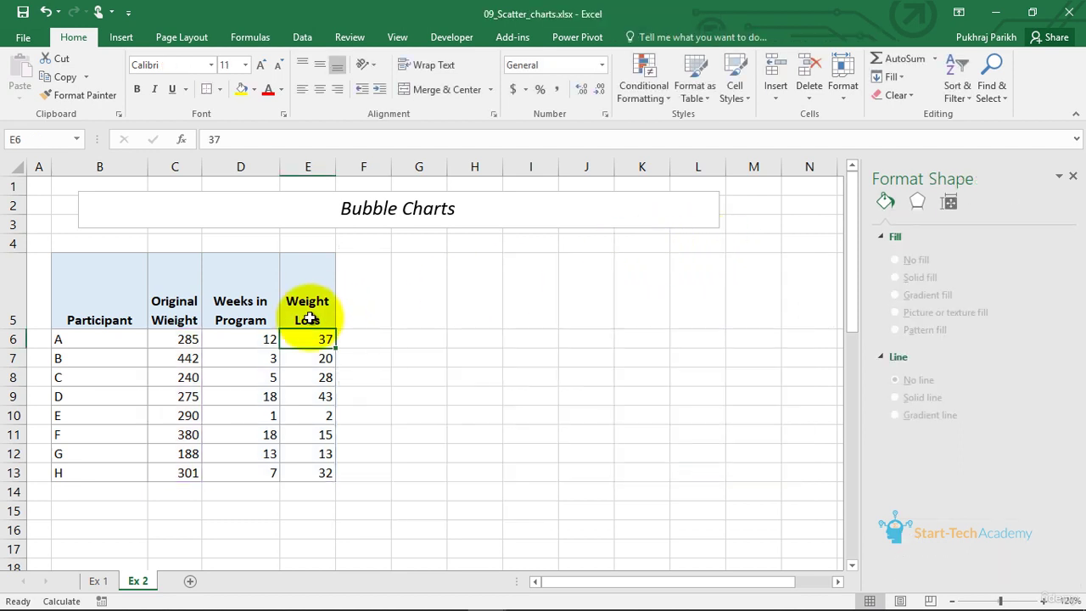
left_click_drag(197, 305, 298, 472)
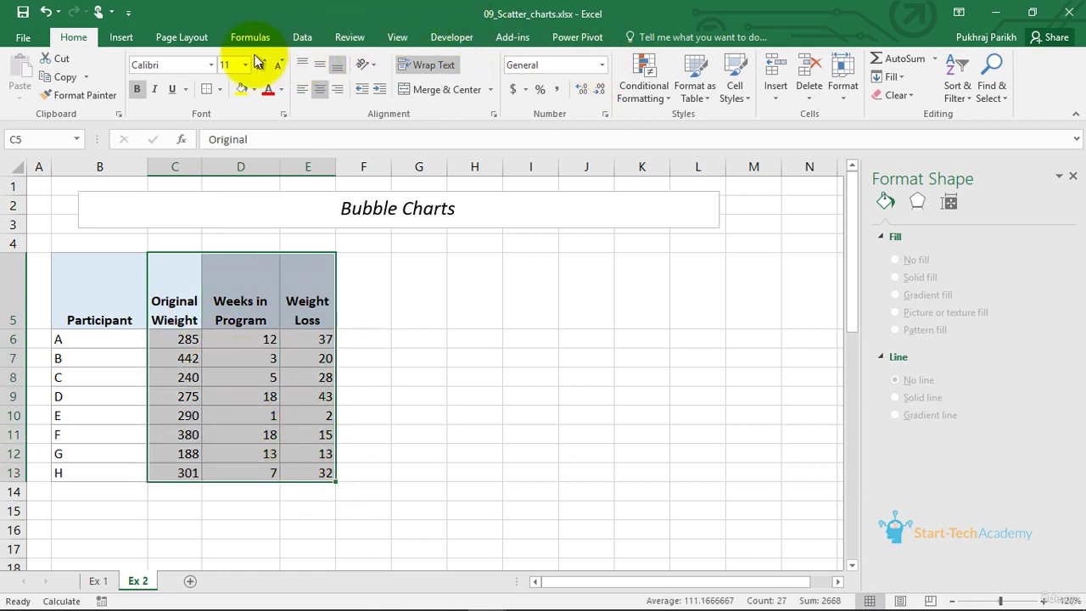
left_click(120, 41)
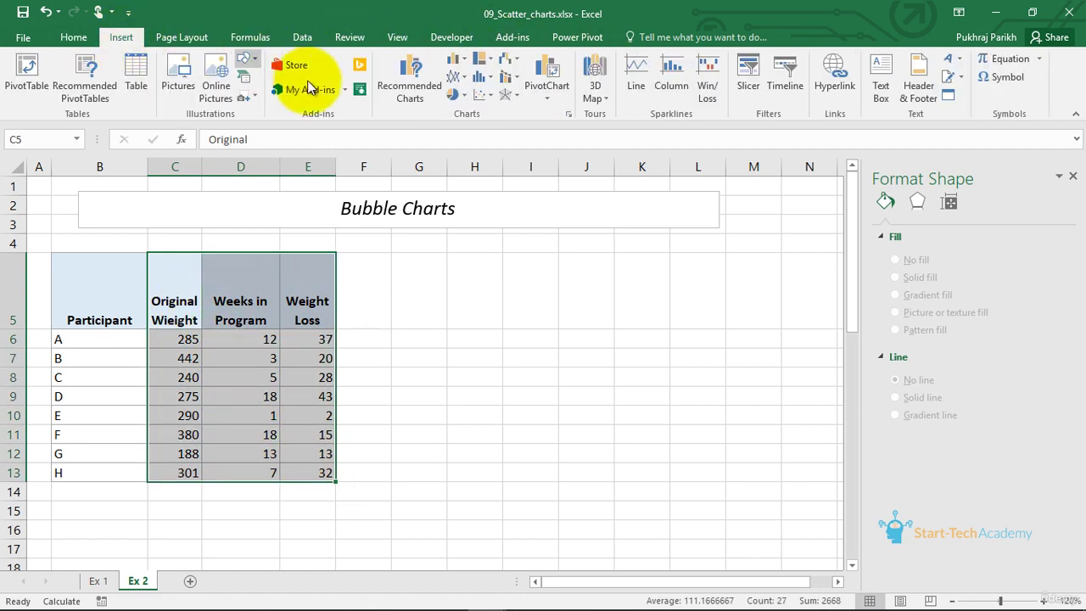
left_click(479, 96)
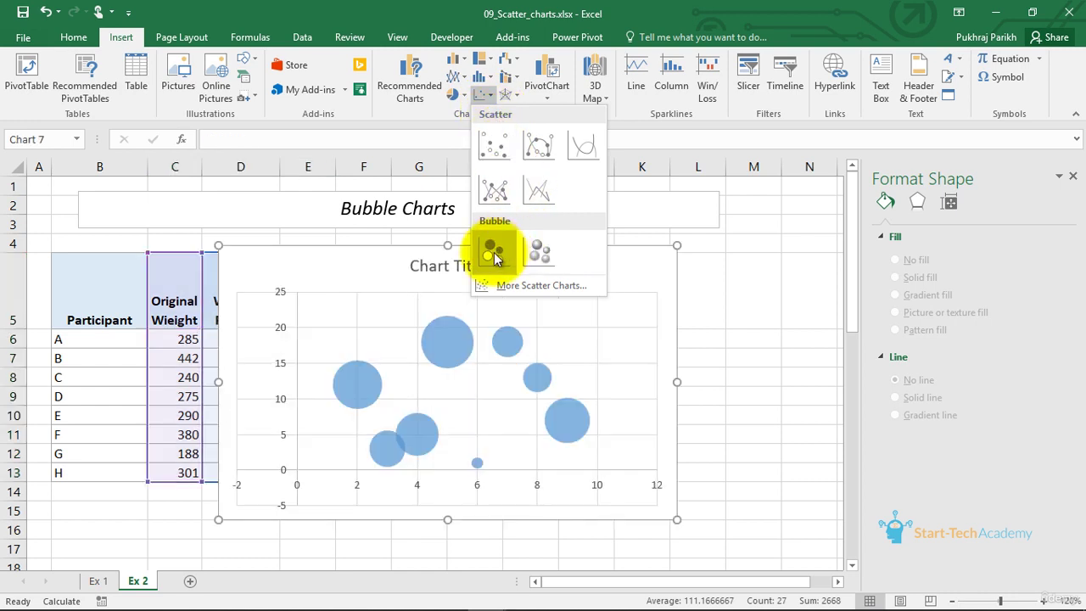
left_click(494, 257)
left_click_drag(588, 252, 636, 249)
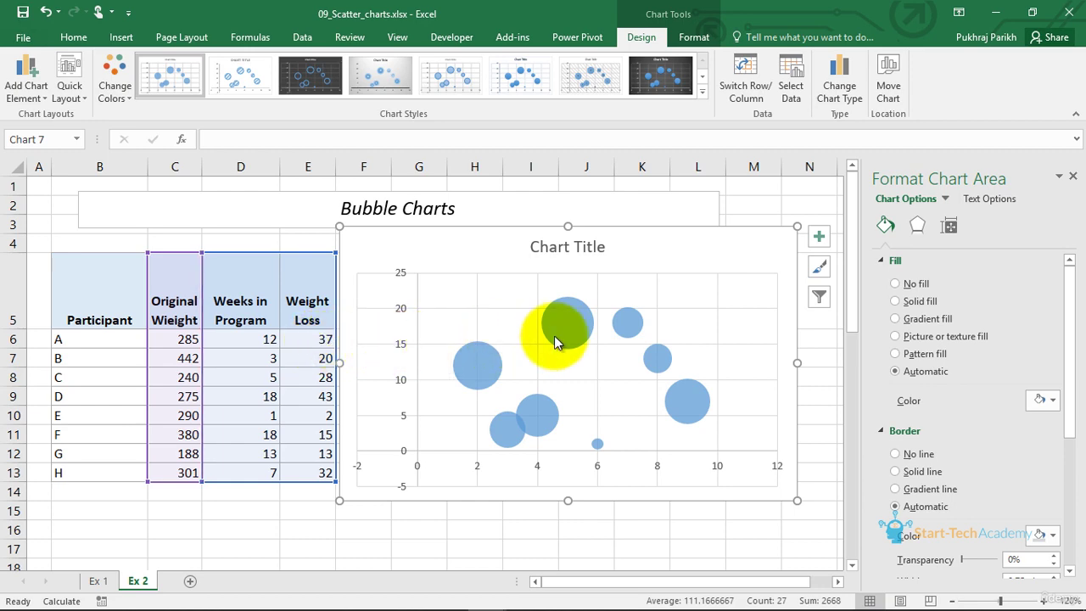
Set the bubble series' X values to C6:C13 on Ex 2, leaving out the Original Weight header
left_click(540, 364)
left_click(790, 81)
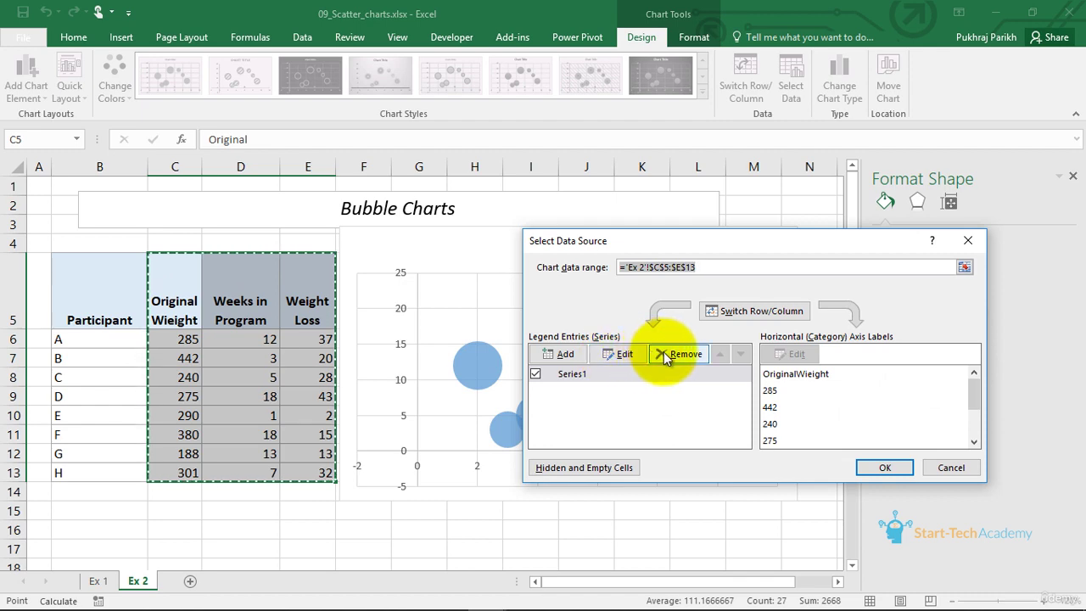
left_click(629, 354)
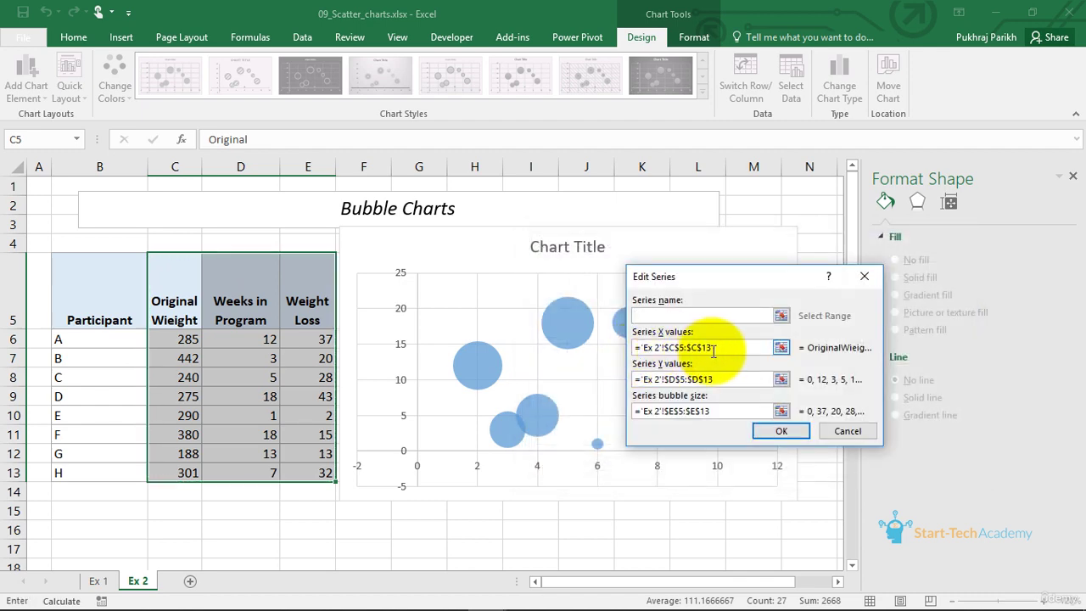
left_click(743, 345)
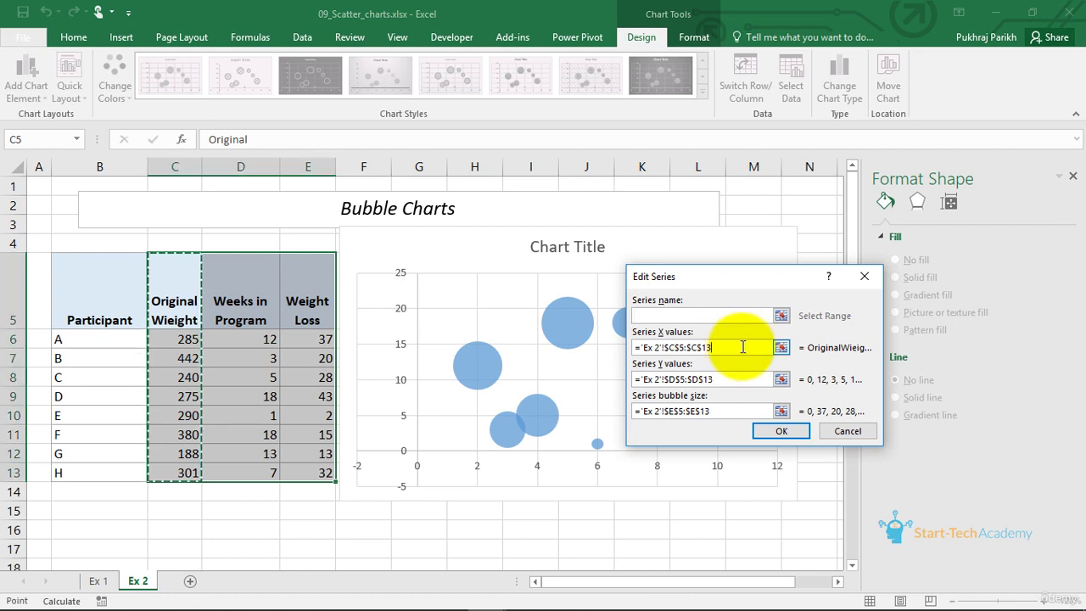
left_click_drag(742, 346, 627, 349)
key("BackSpace")
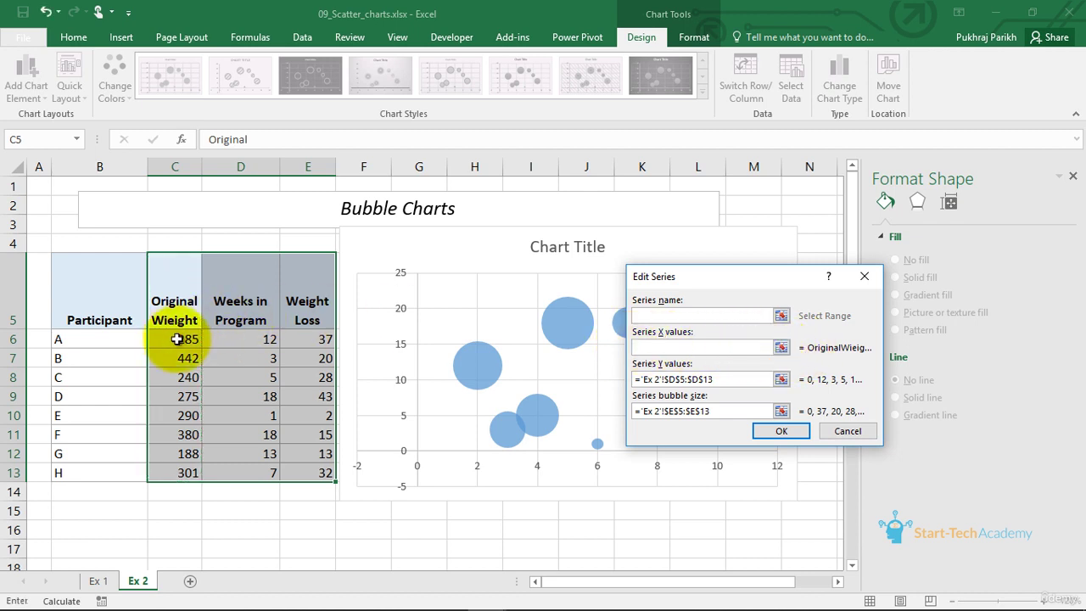
left_click_drag(172, 337, 170, 473)
Set the series Y values to D6:D13 and the bubble size to E6:E13, and apply the new data source
left_click(737, 382)
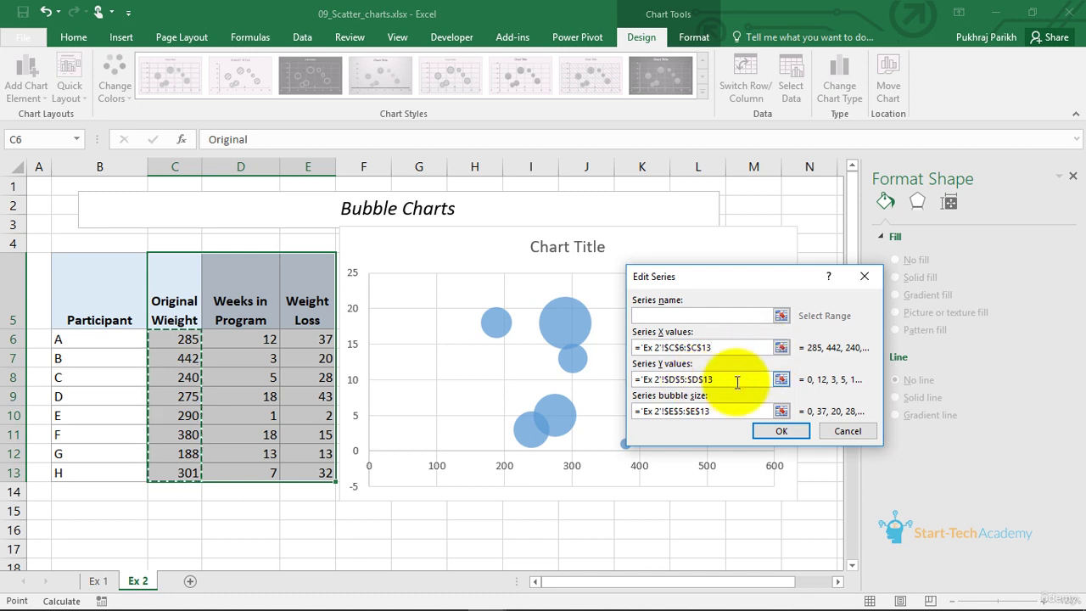
left_click_drag(735, 382, 628, 384)
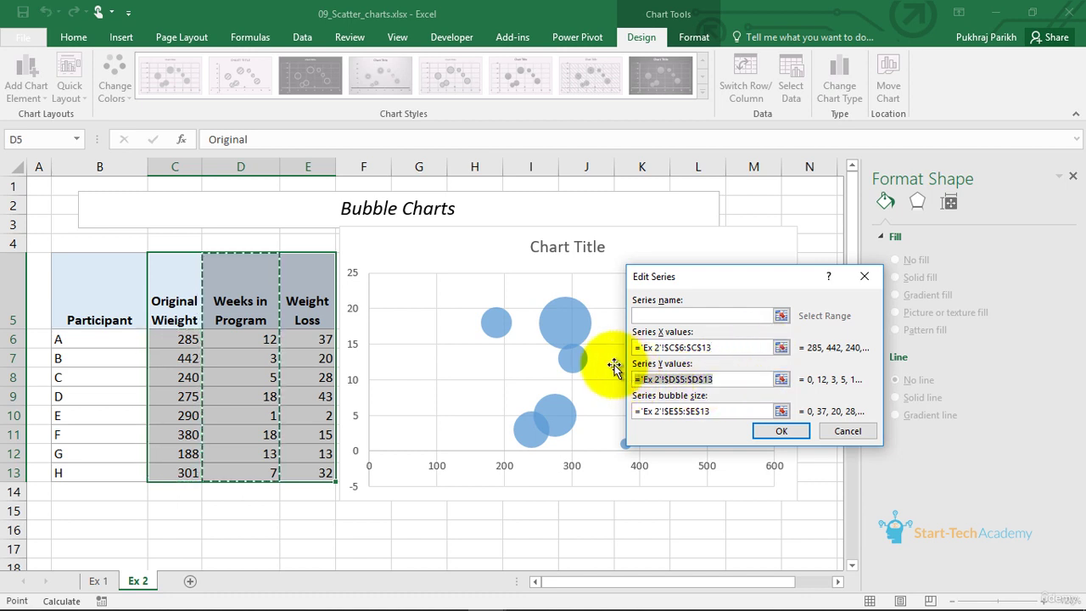
left_click_drag(259, 339, 243, 476)
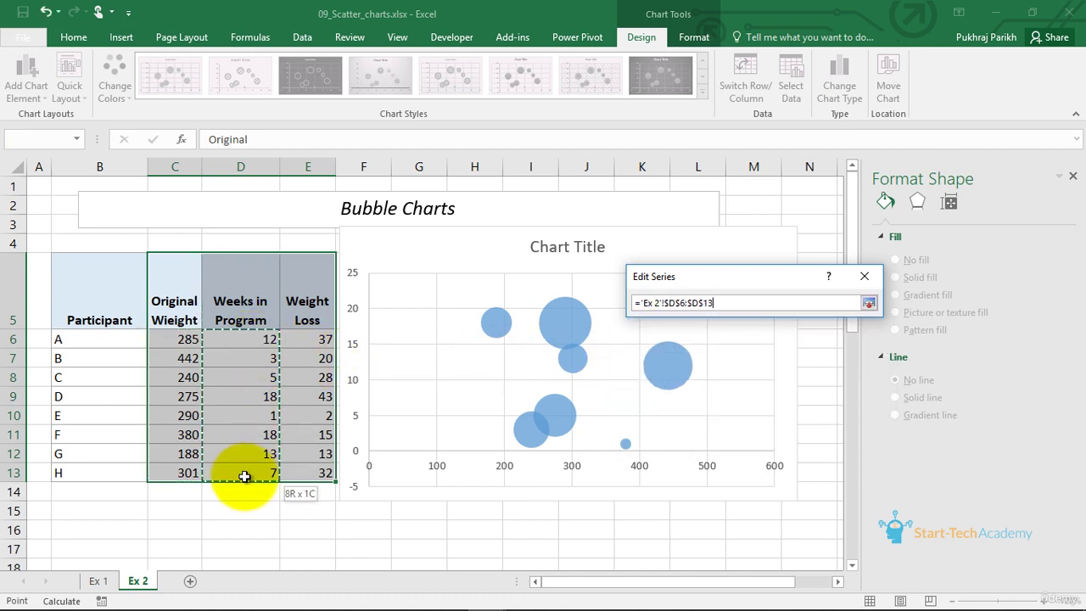
left_click_drag(721, 413, 630, 419)
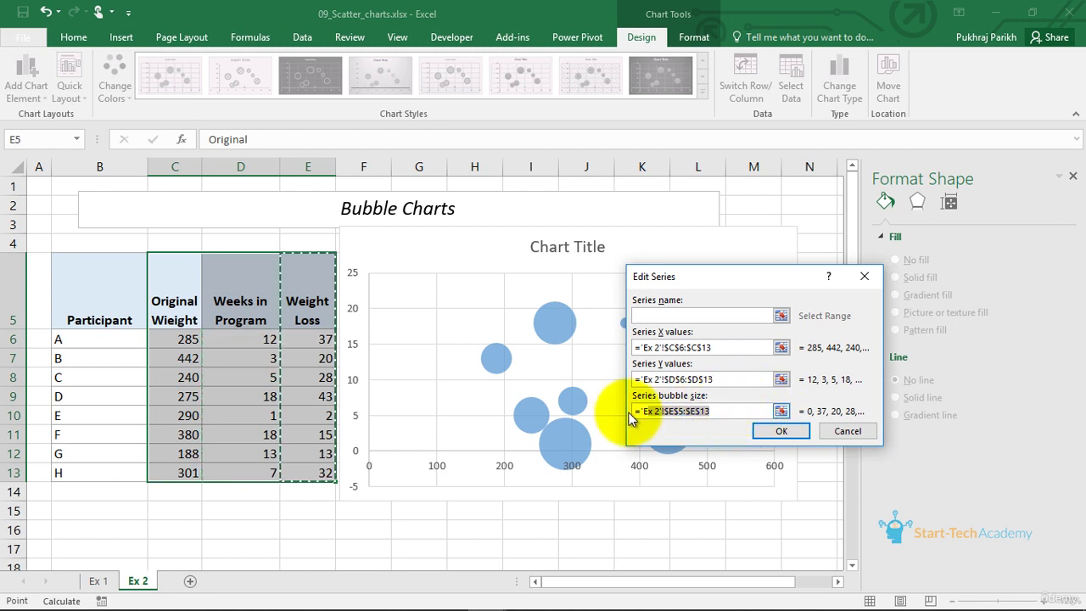
key("BackSpace")
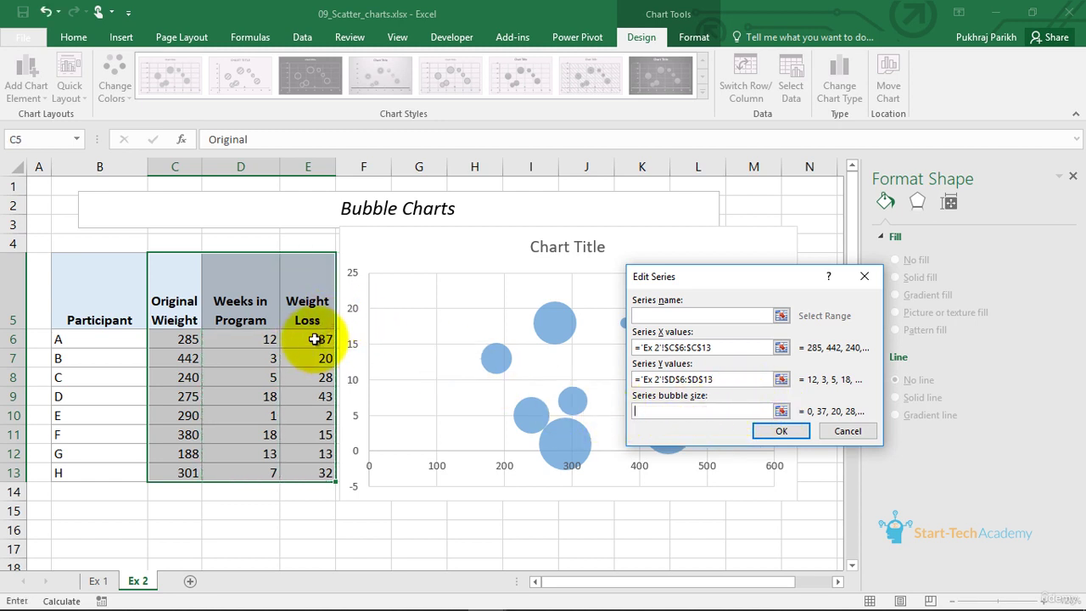
left_click_drag(314, 339, 301, 478)
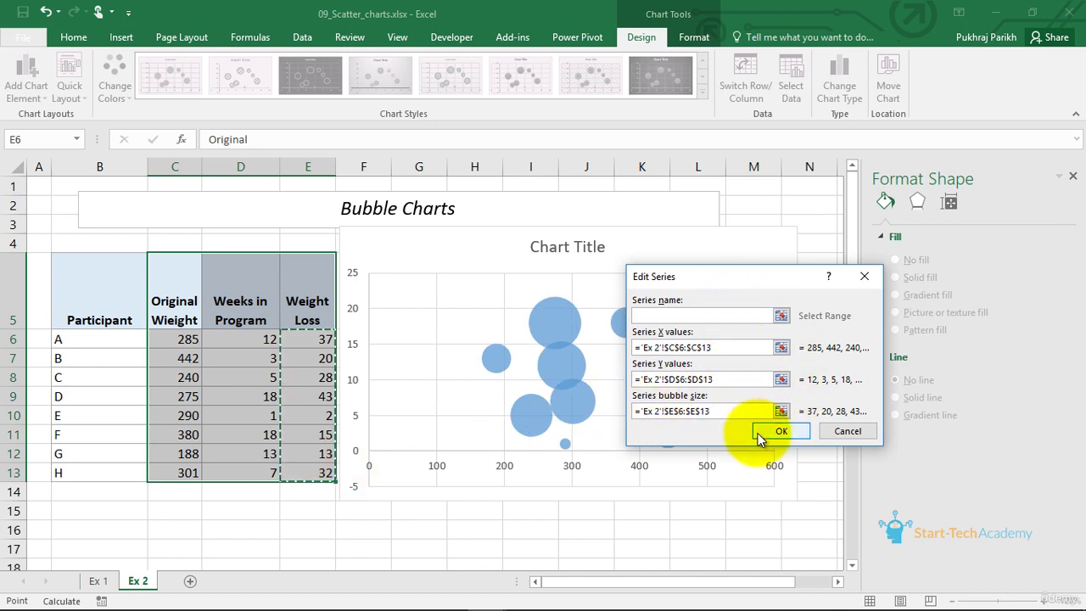
left_click(779, 431)
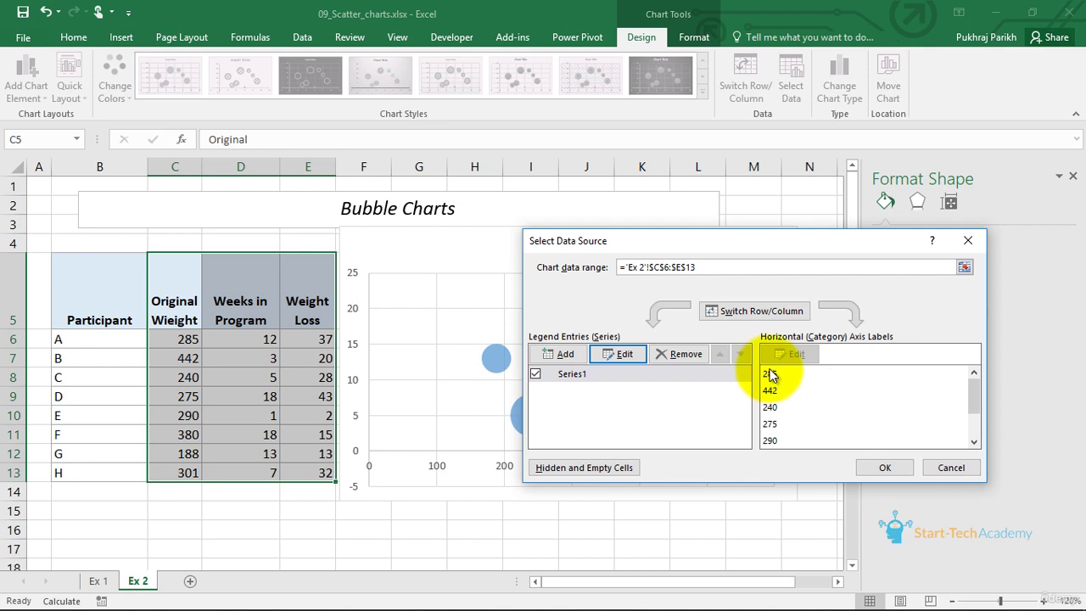
left_click(883, 468)
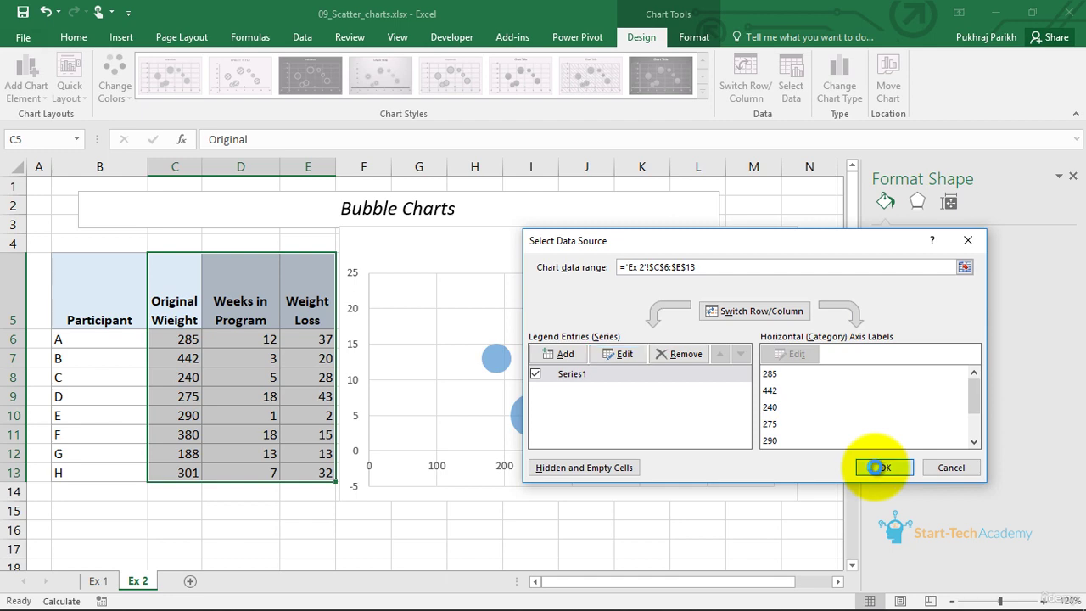
Enlarge the bubble chart slightly in both width and height, up to about row 3 and past column M
left_click(679, 432)
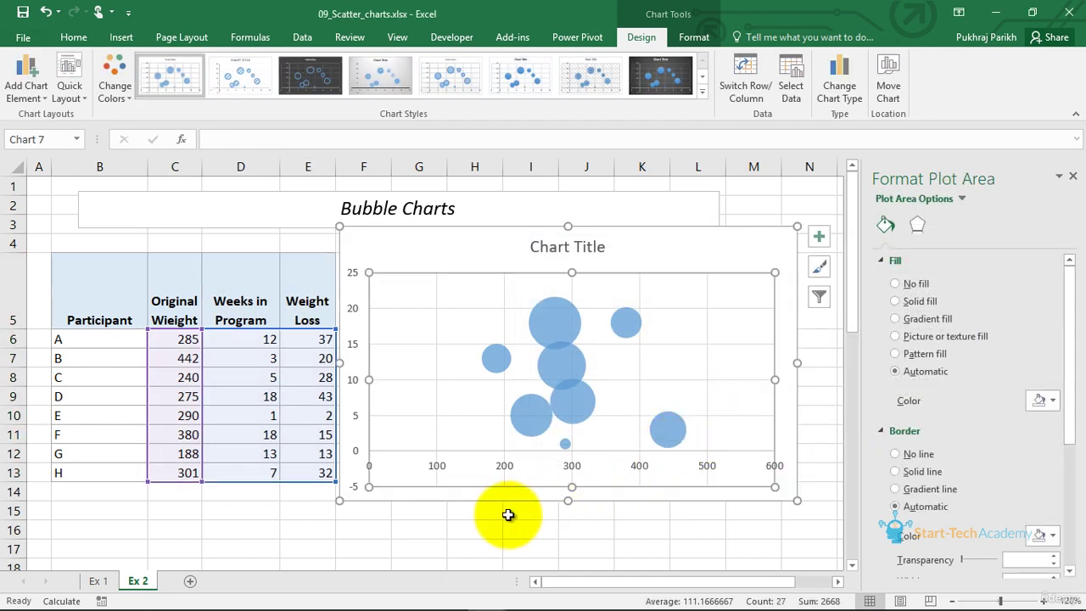
left_click(798, 225)
left_click_drag(803, 222, 824, 211)
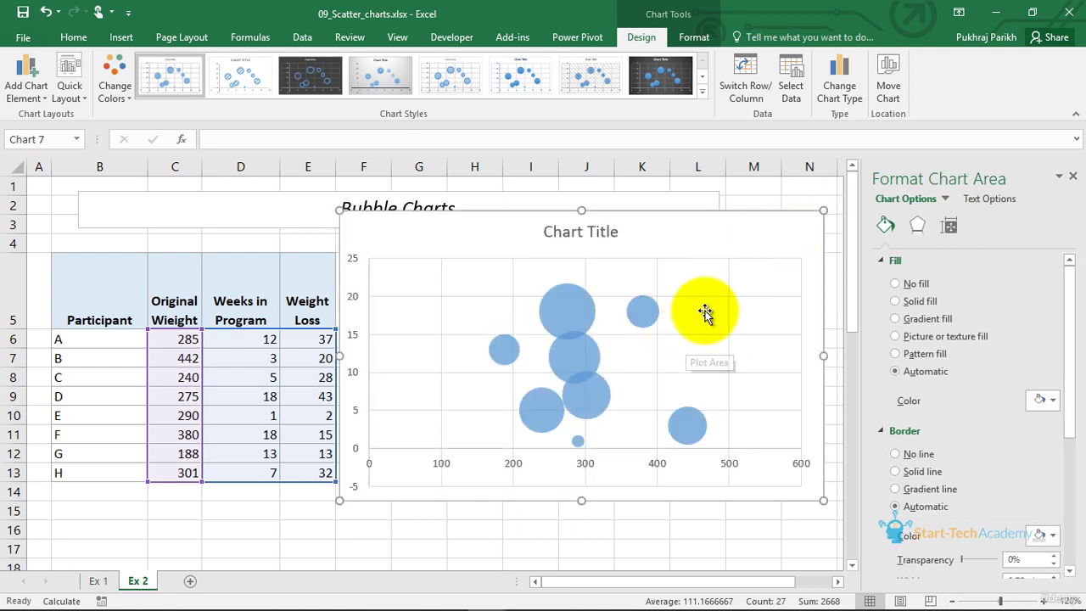
Try the 3-D Bubble type on the weight-loss chart and switch it back to the flat Bubble type
left_click(840, 81)
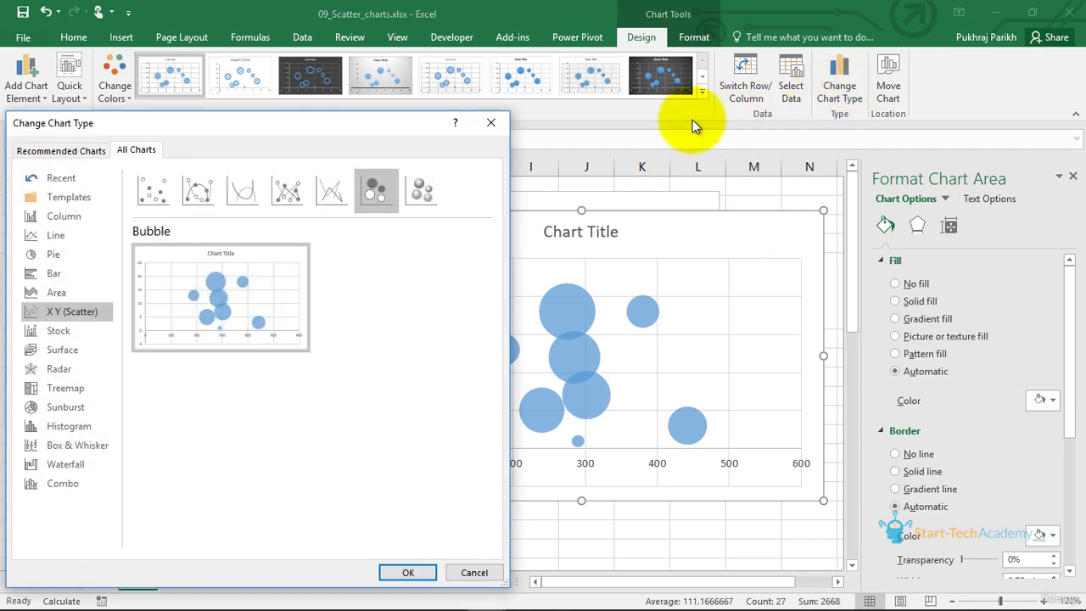
left_click(423, 188)
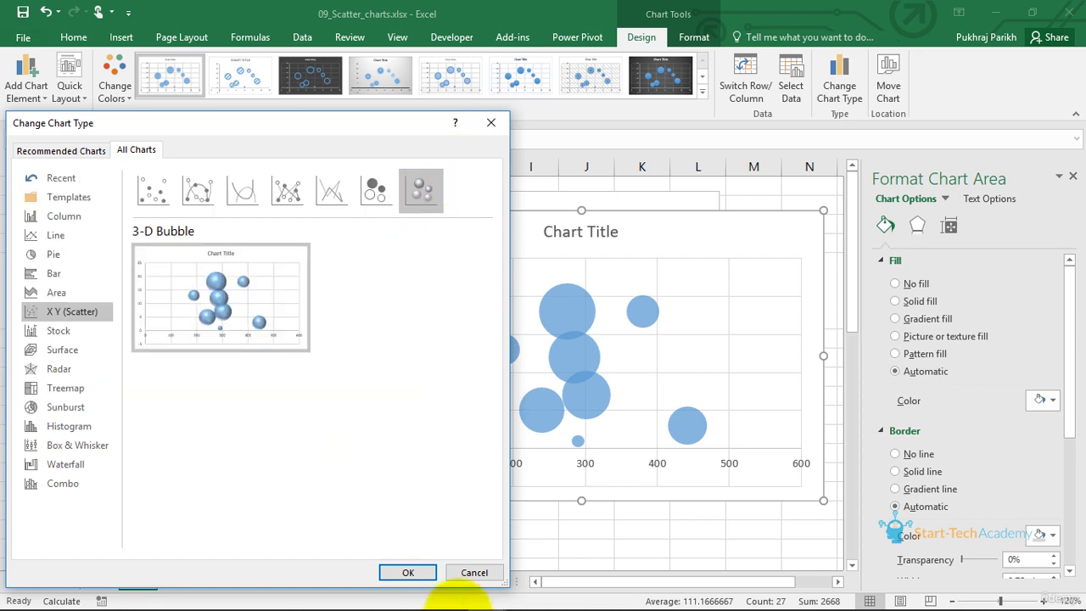
left_click(408, 572)
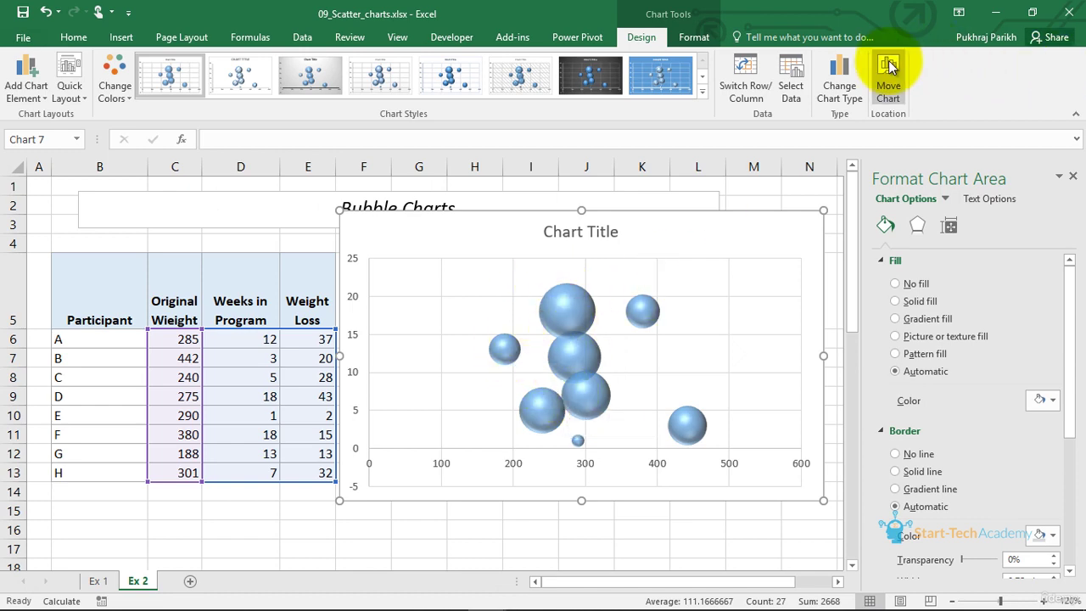
left_click(838, 94)
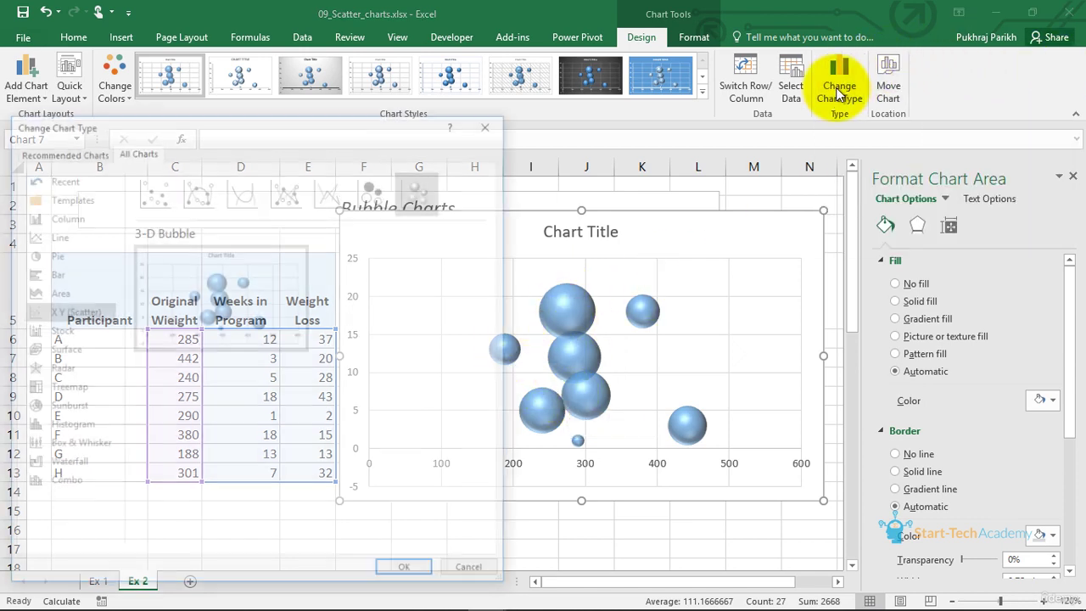
left_click(371, 188)
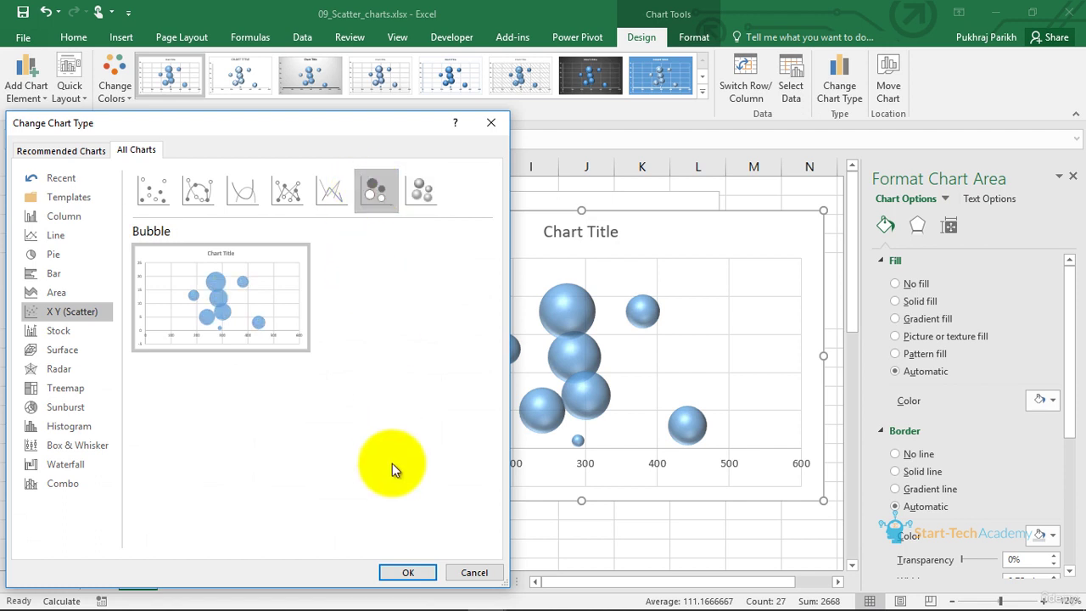
left_click(403, 572)
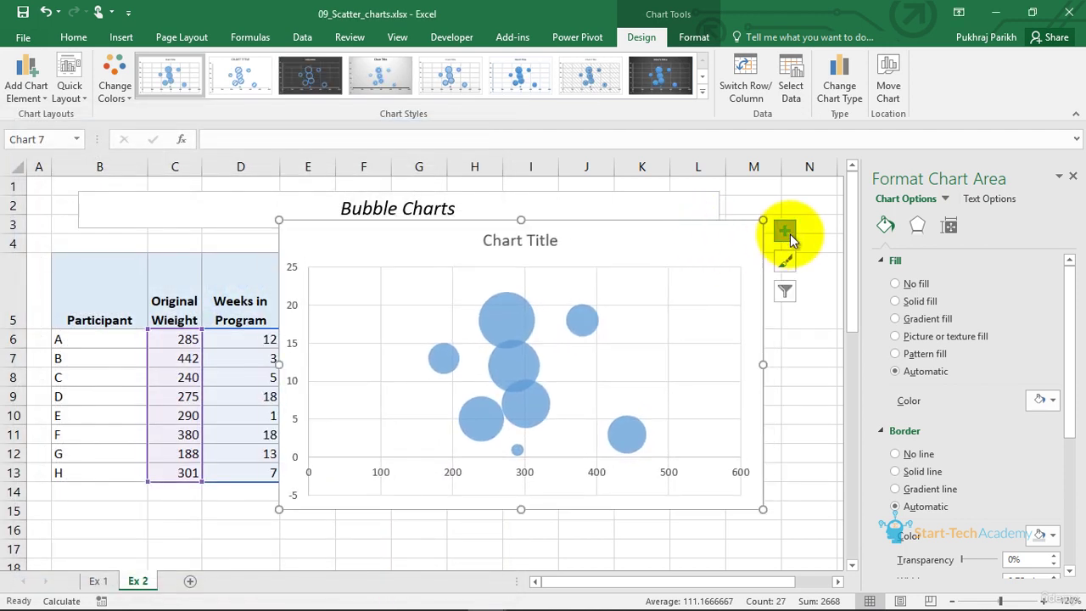
Add a trendline to the bubble chart and select it for formatting
left_click(785, 230)
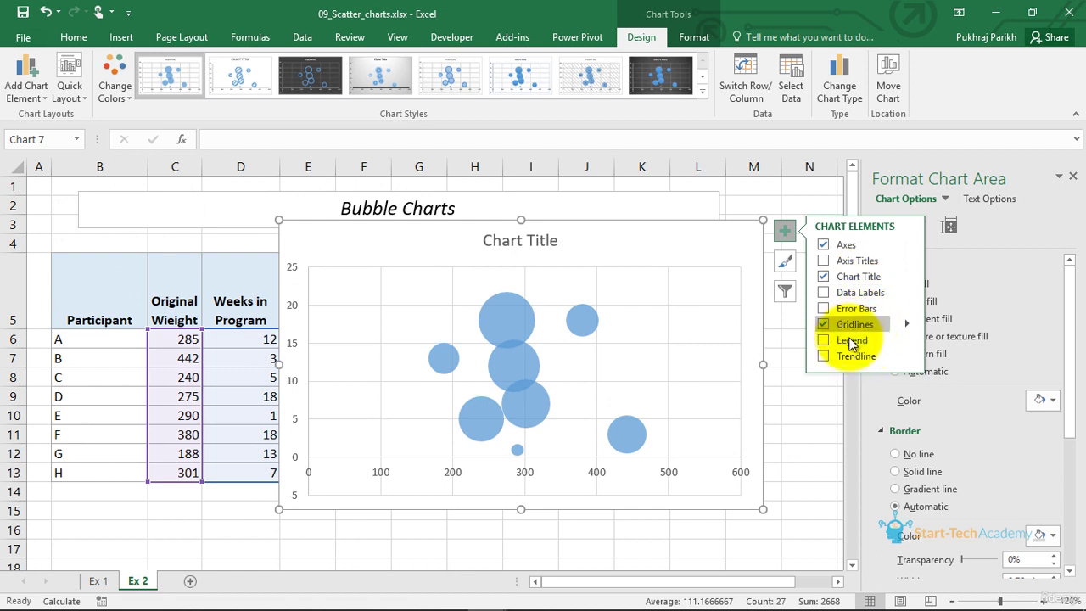
left_click(824, 357)
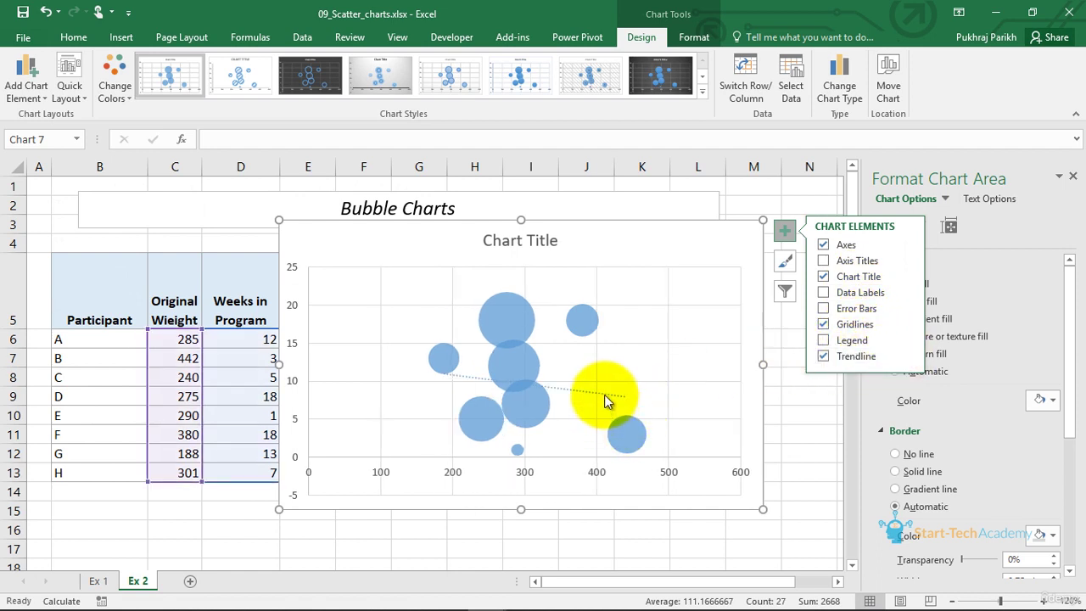
left_click(604, 394)
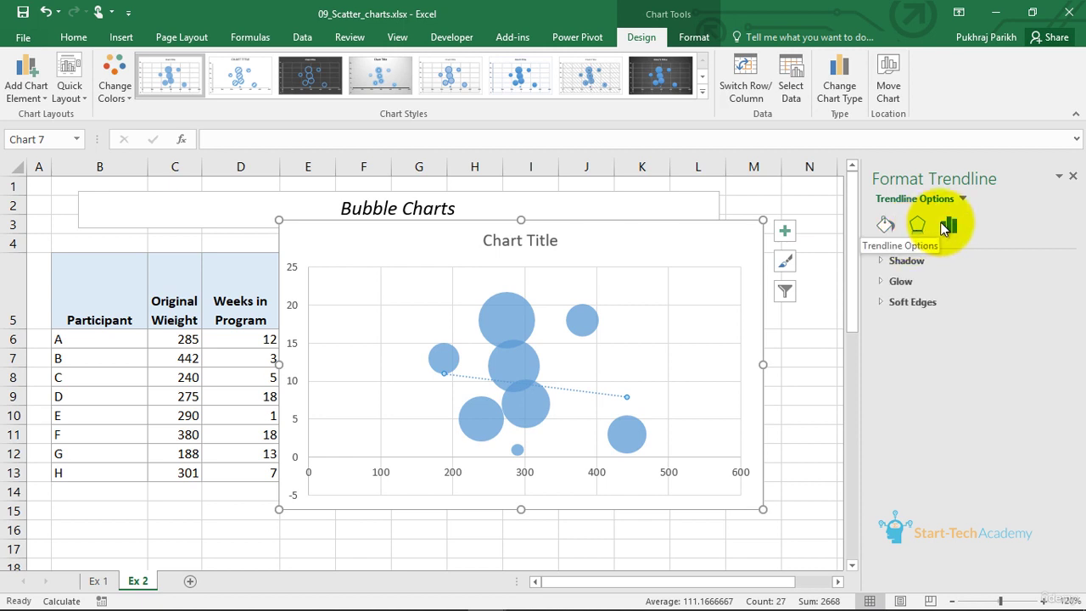
Format the bubble chart's trendline with a 2.5 pt width and a dashed line style
left_click(945, 225)
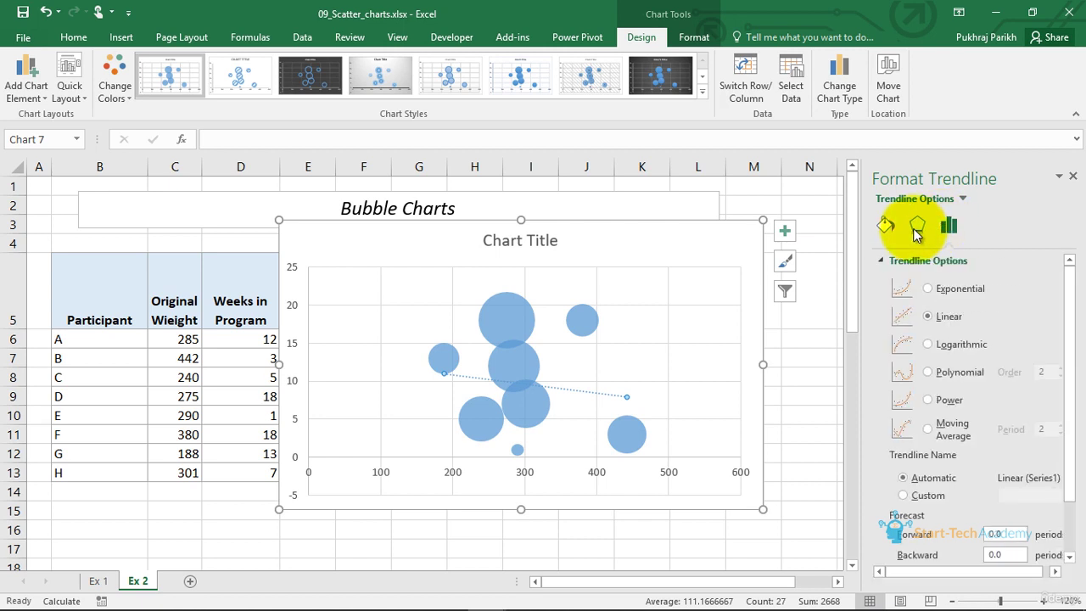
left_click(917, 226)
left_click(886, 226)
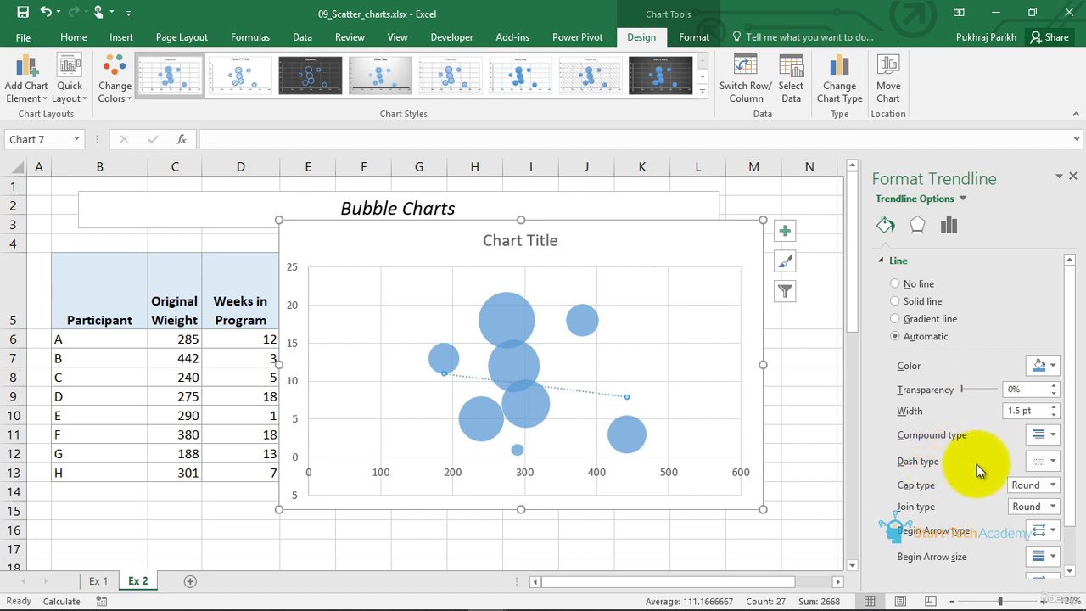
left_click(1055, 407)
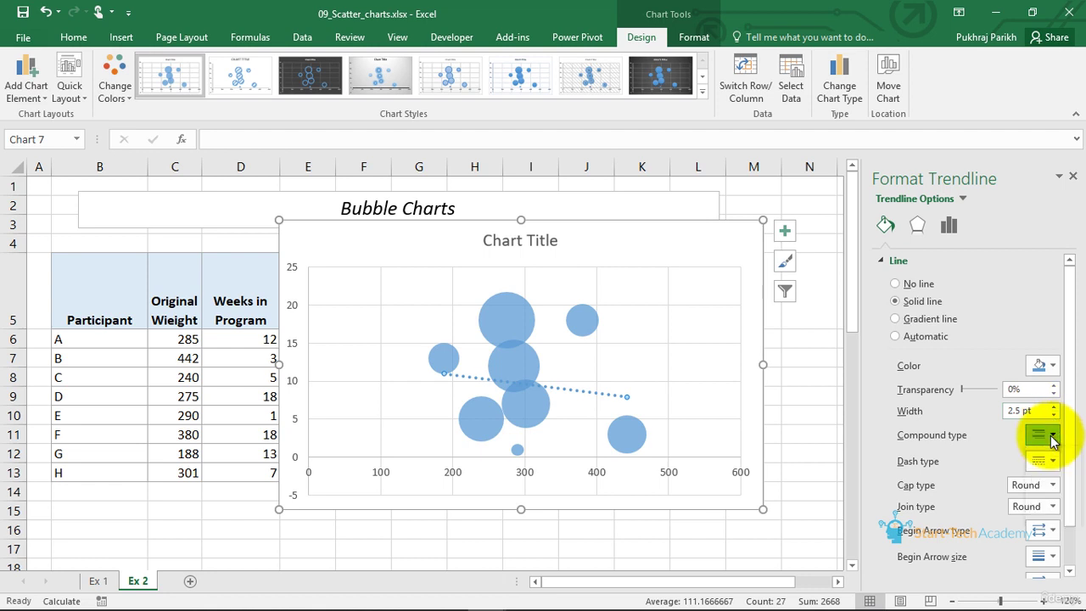
left_click(1053, 460)
left_click(1039, 524)
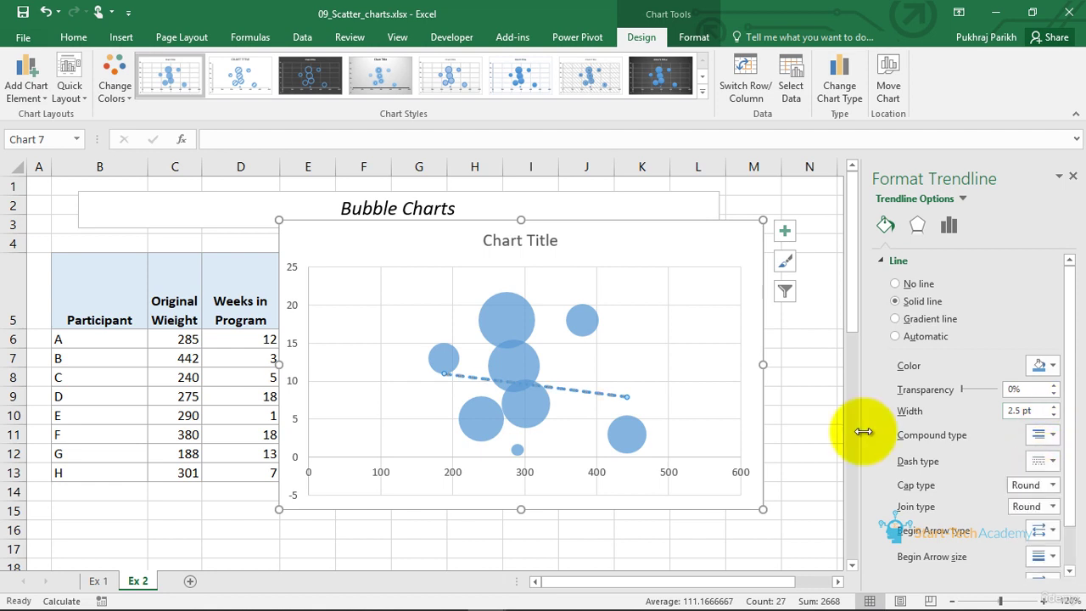